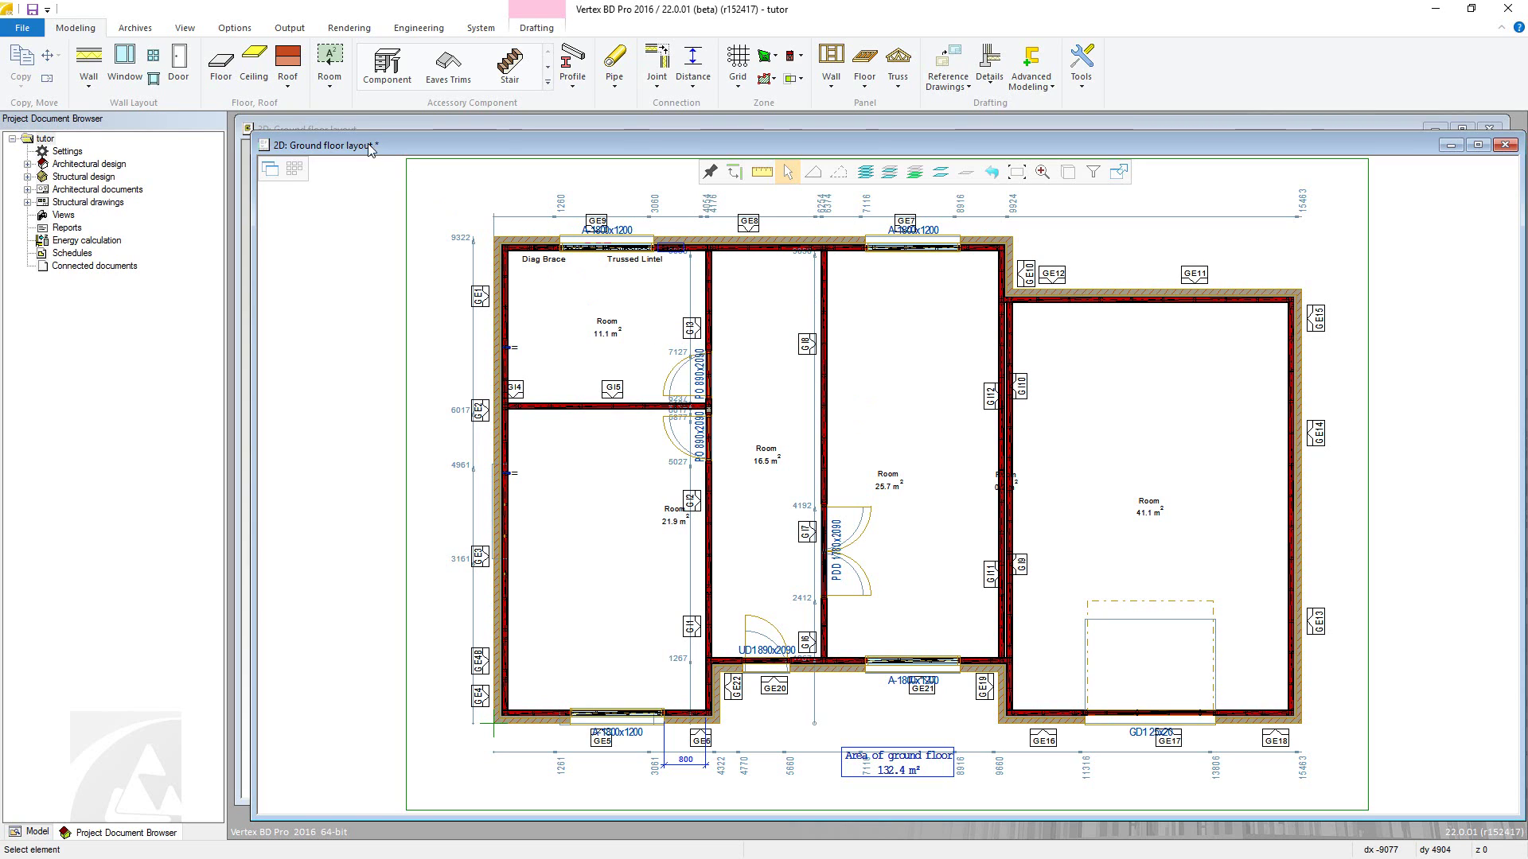
# Collect the building materials from all drawing-model pairs of the project.
pyautogui.click(289, 28)
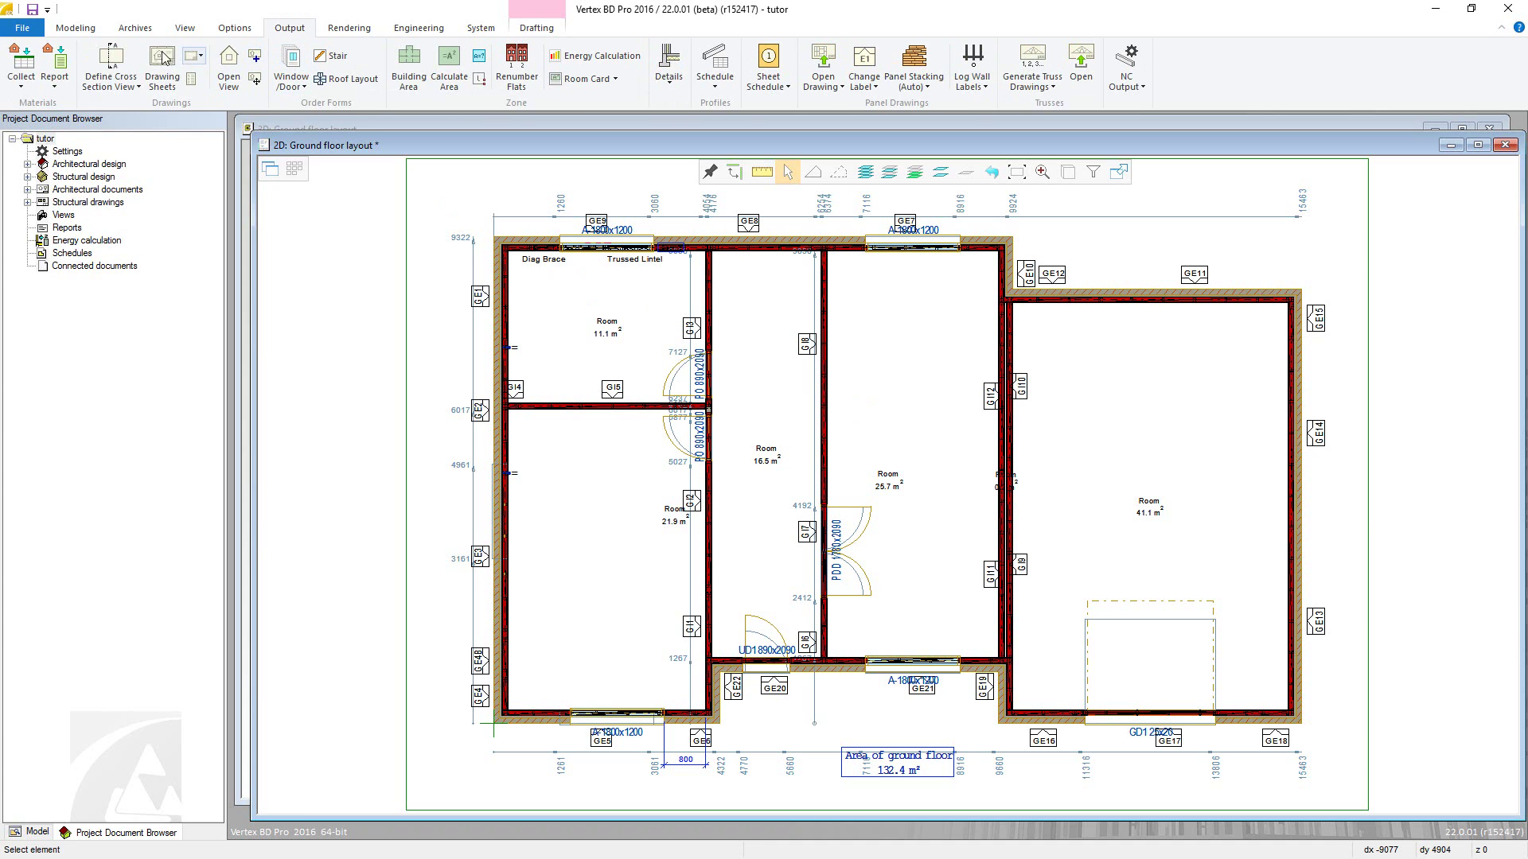
pyautogui.click(24, 64)
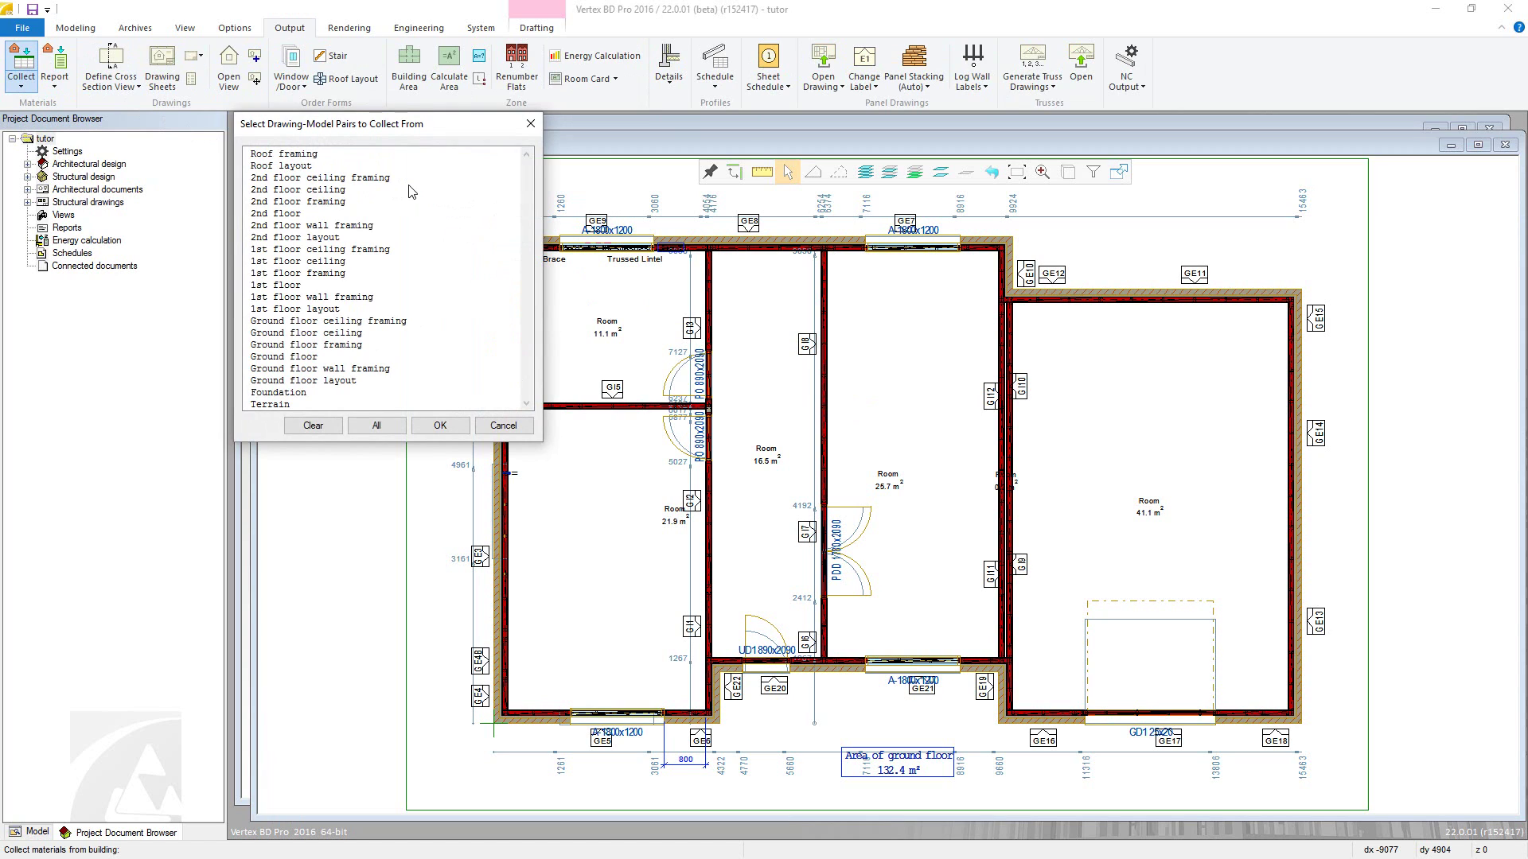
pyautogui.click(377, 426)
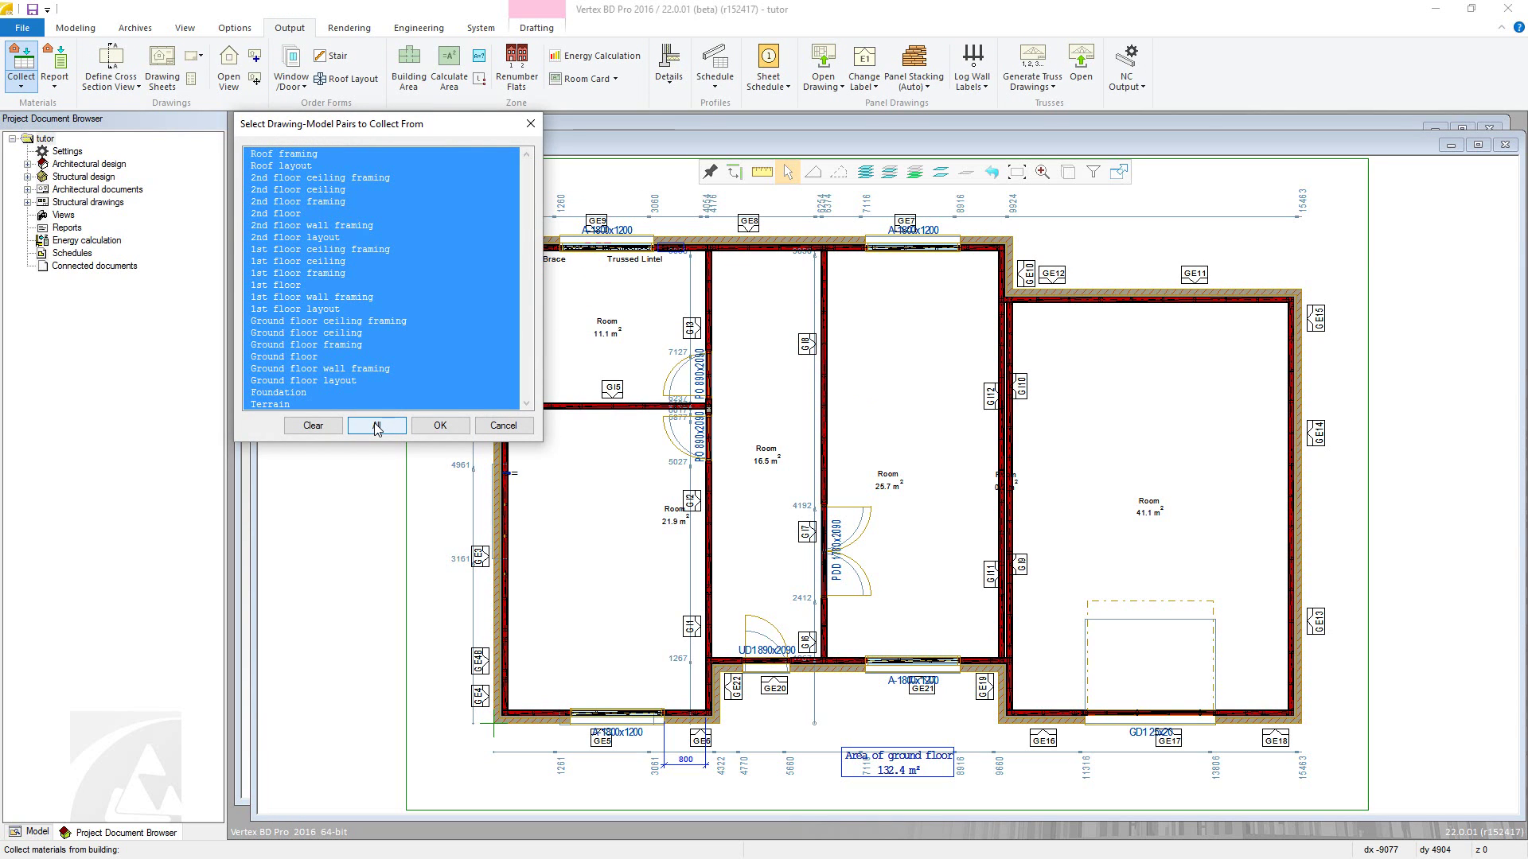
pyautogui.click(425, 430)
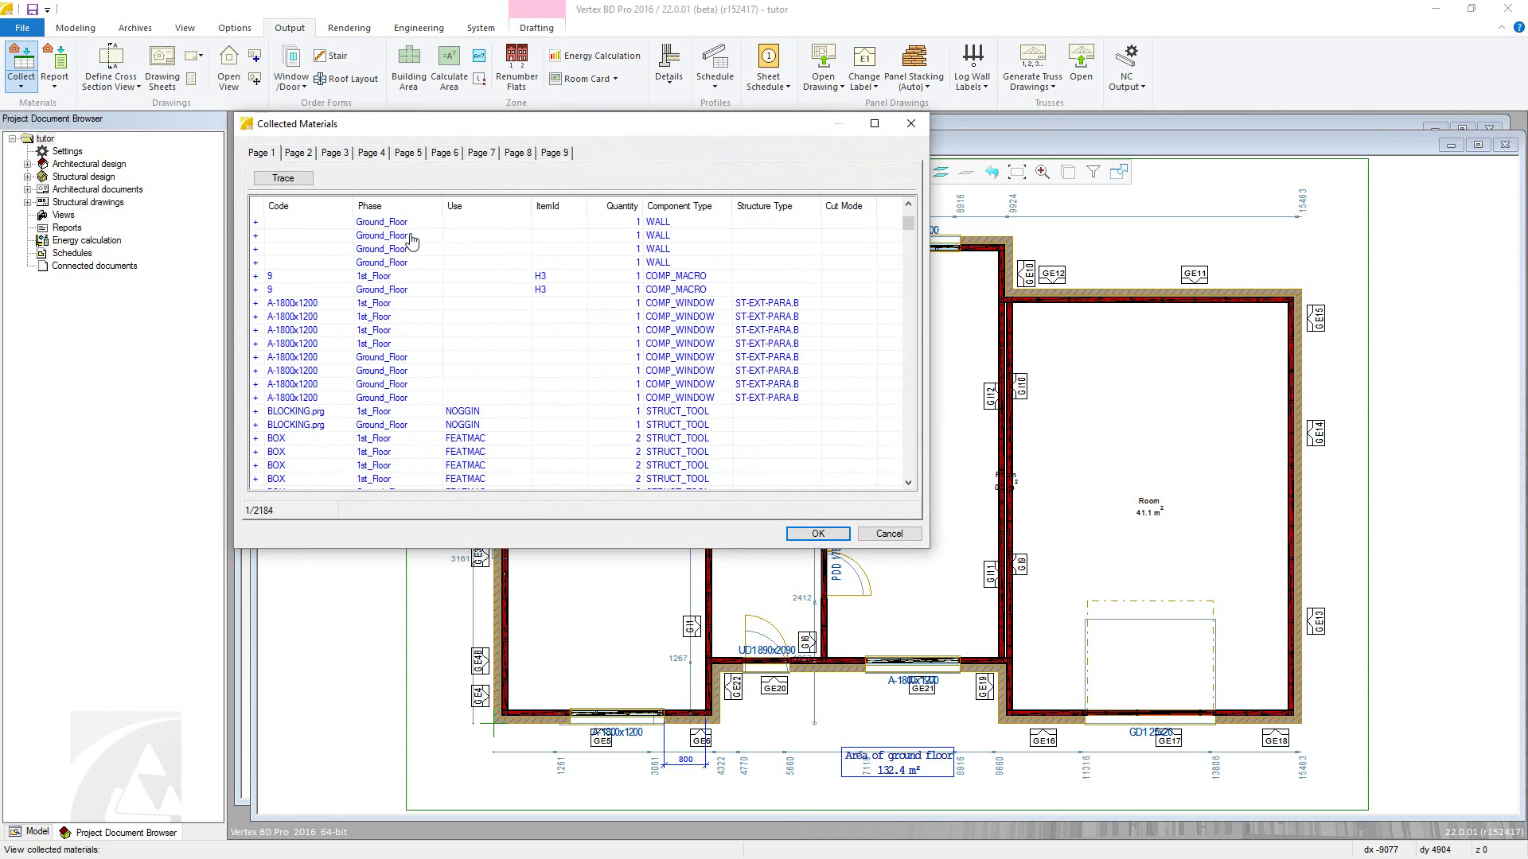
# Look through the parameter pages of the collected materials and return to the first page.
pyautogui.click(306, 156)
pyautogui.click(335, 156)
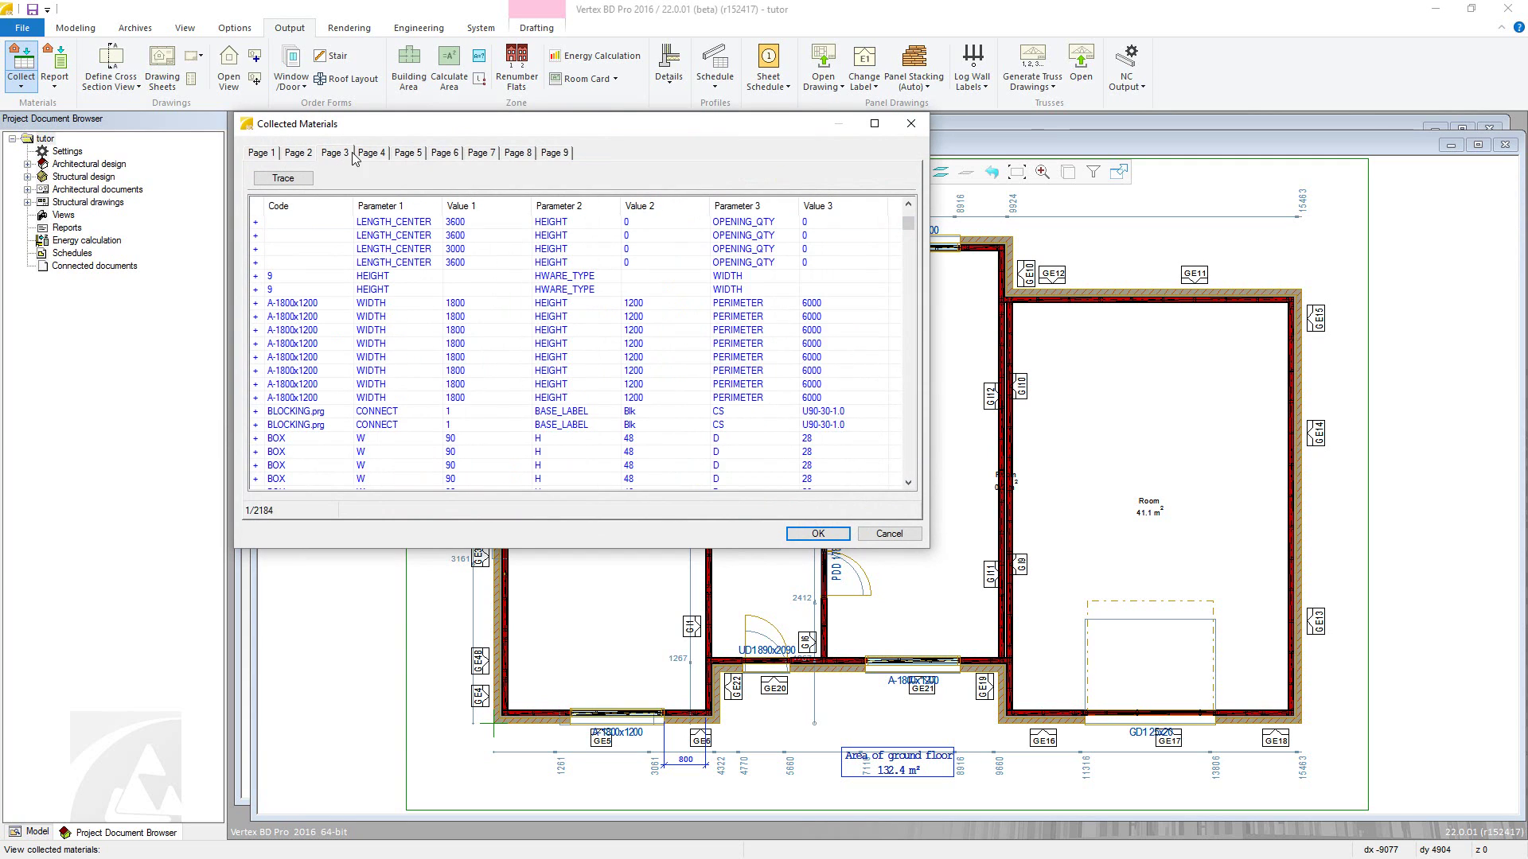
pyautogui.click(371, 156)
pyautogui.click(409, 156)
pyautogui.click(443, 156)
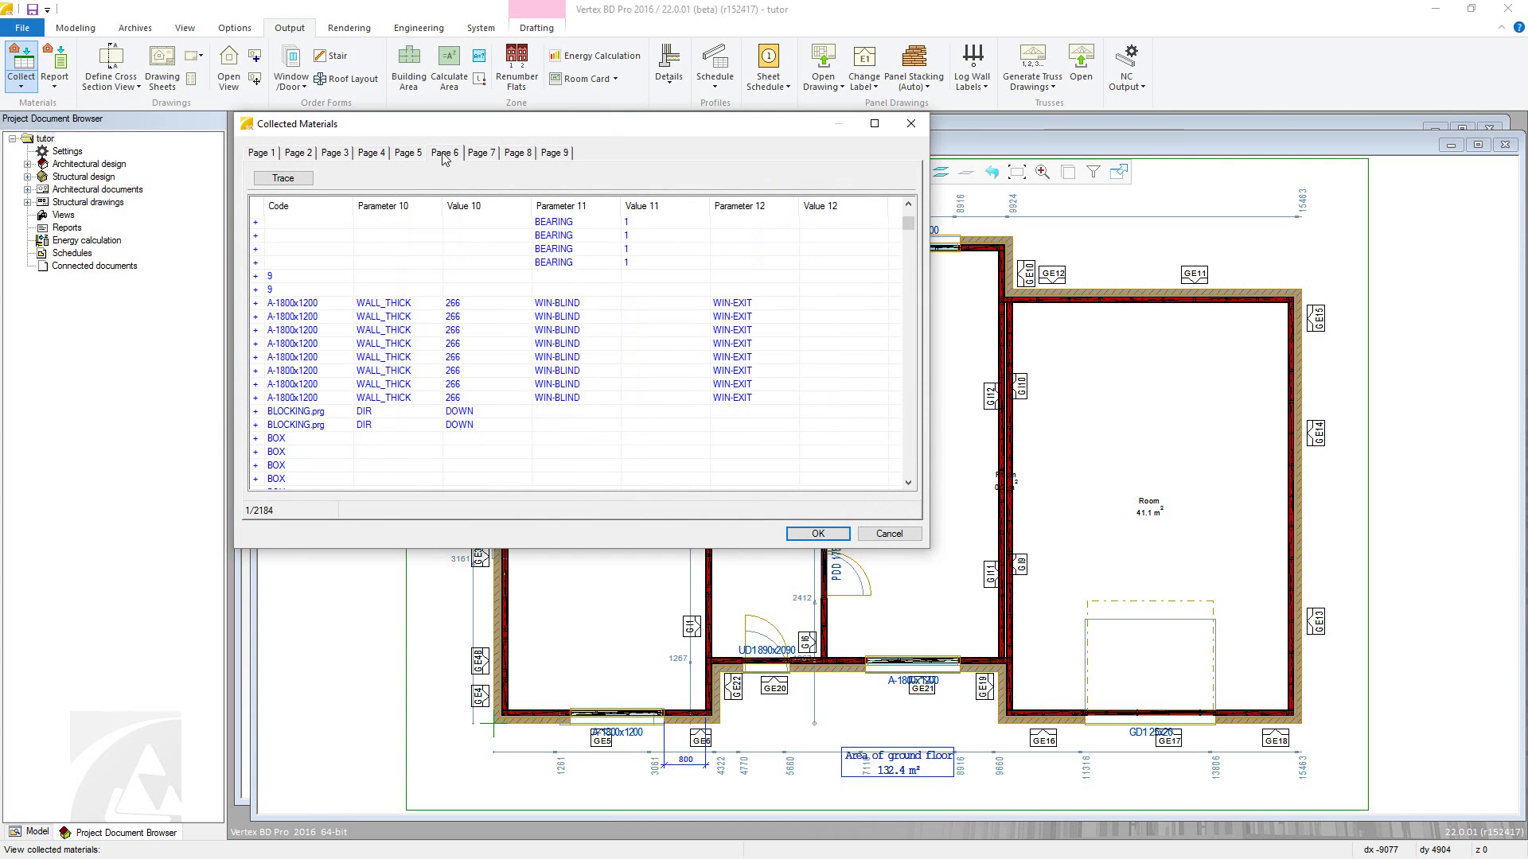
pyautogui.click(482, 155)
pyautogui.click(268, 155)
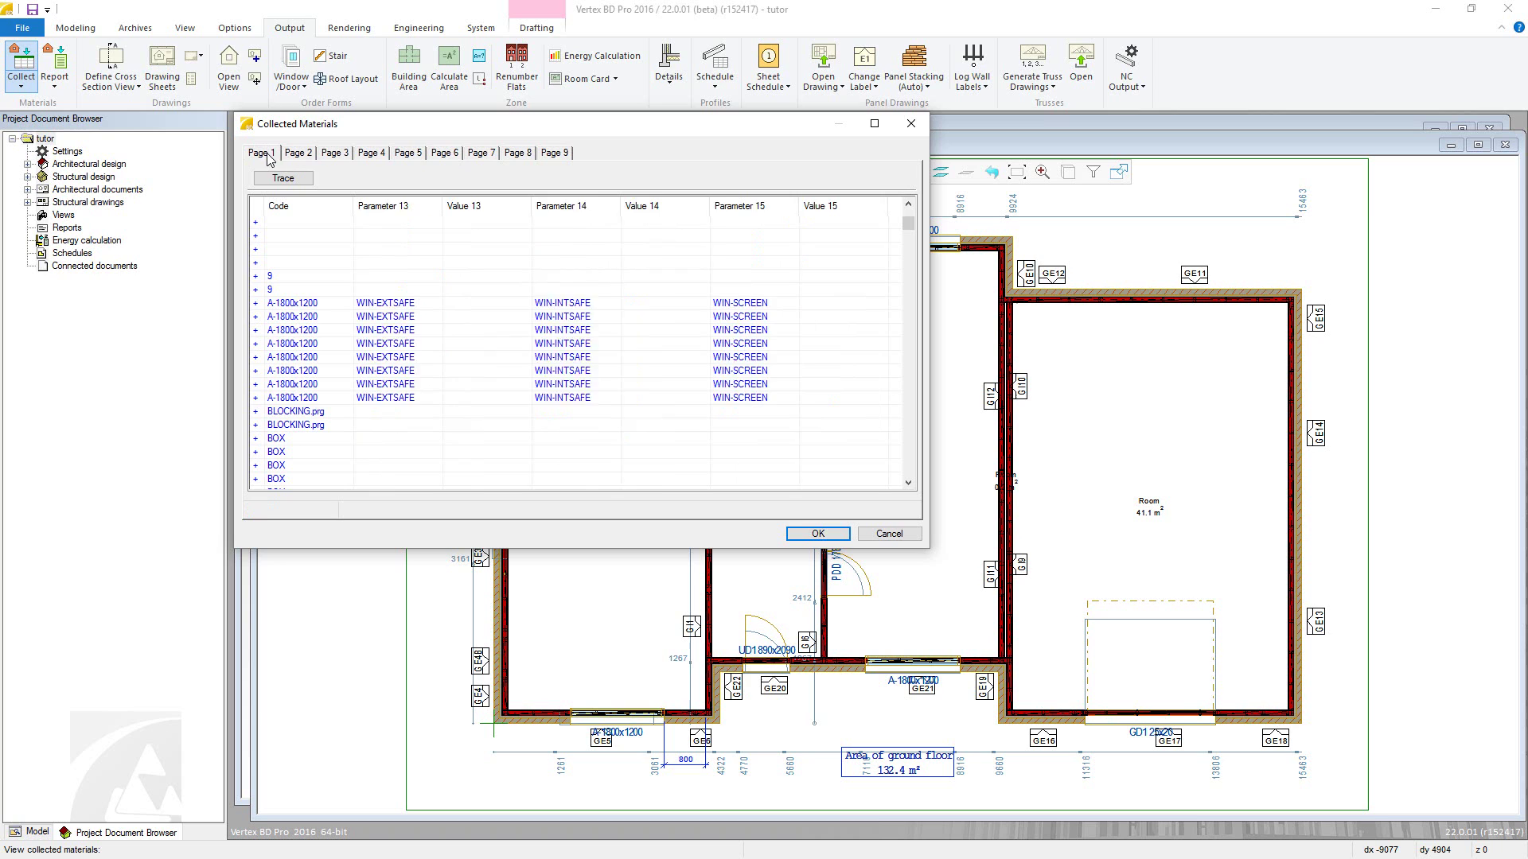
# Trace the first listed A-1800x1200 window on the 1st floor in its drawing, return to the list and accept the collected materials.
pyautogui.click(293, 311)
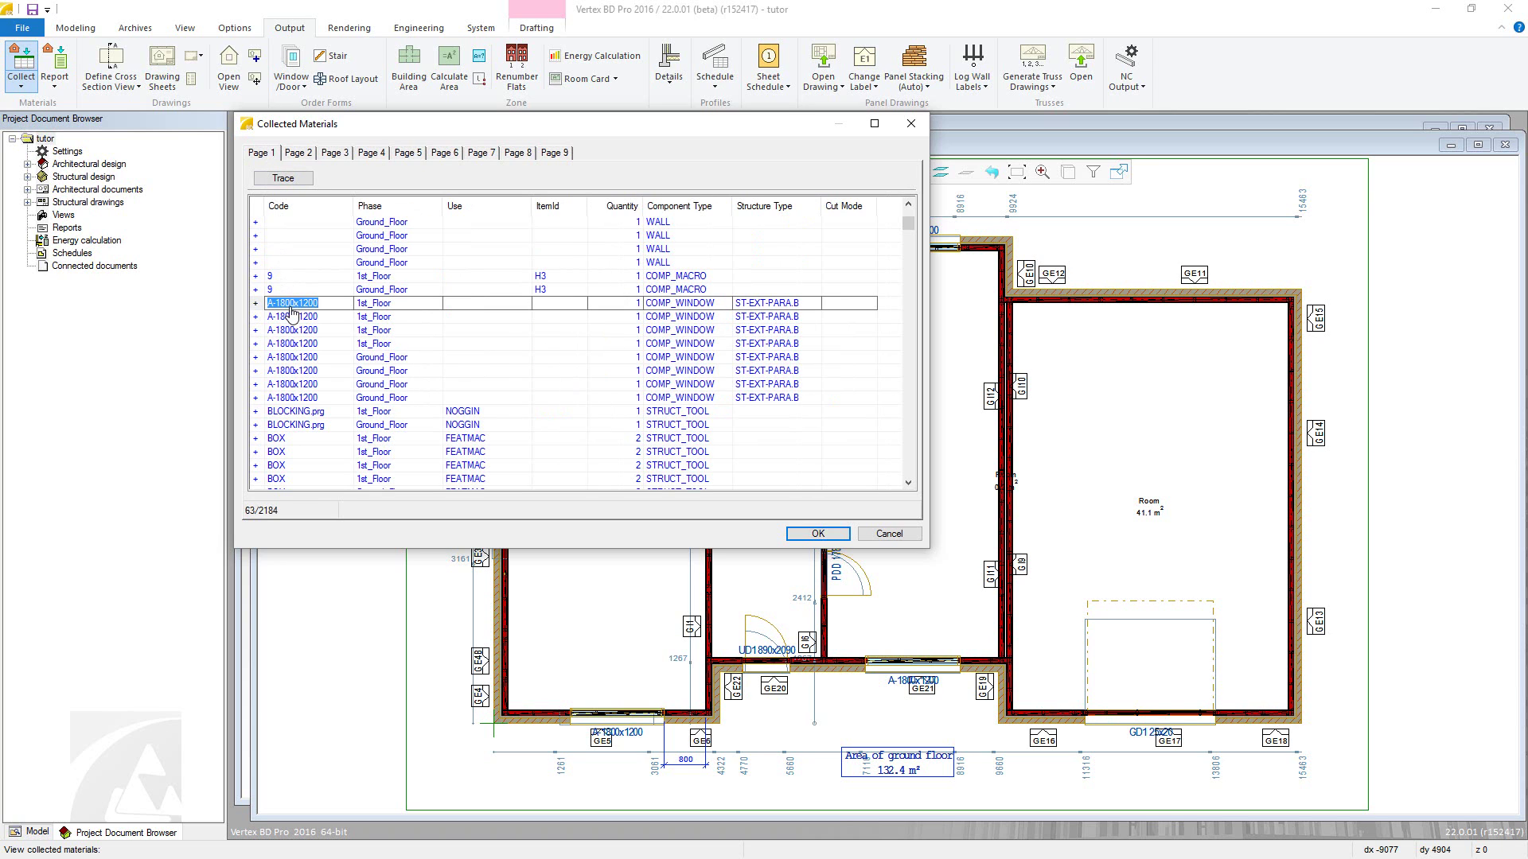
pyautogui.click(283, 179)
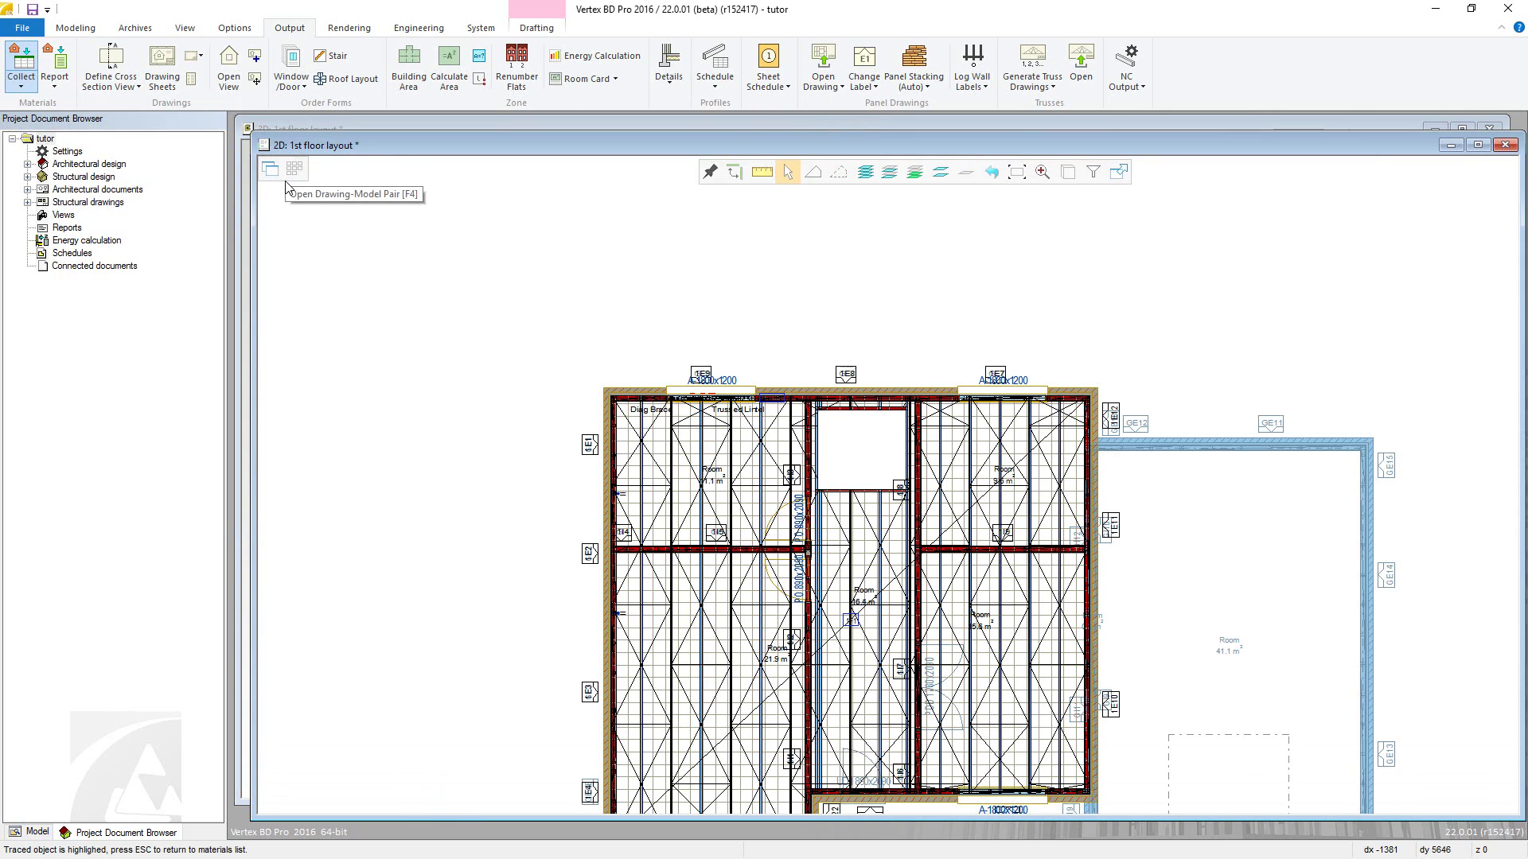
pyautogui.moveTo(342, 328); pyautogui.dragTo(908, 514, button='middle')
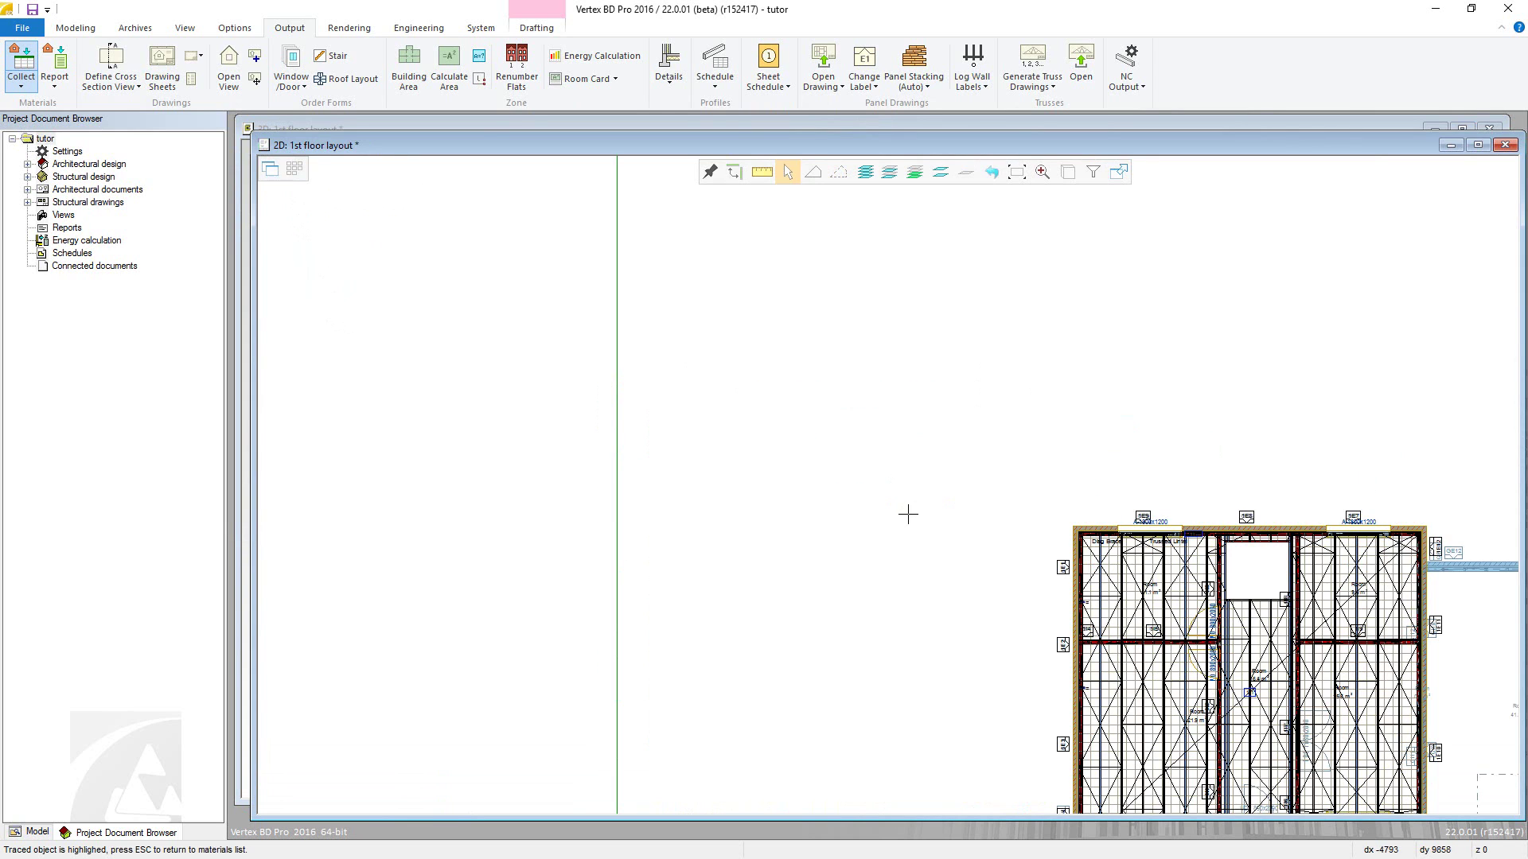
pyautogui.scroll(-3, 908, 514)
pyautogui.scroll(3, 892, 493)
pyautogui.rightClick(893, 492)
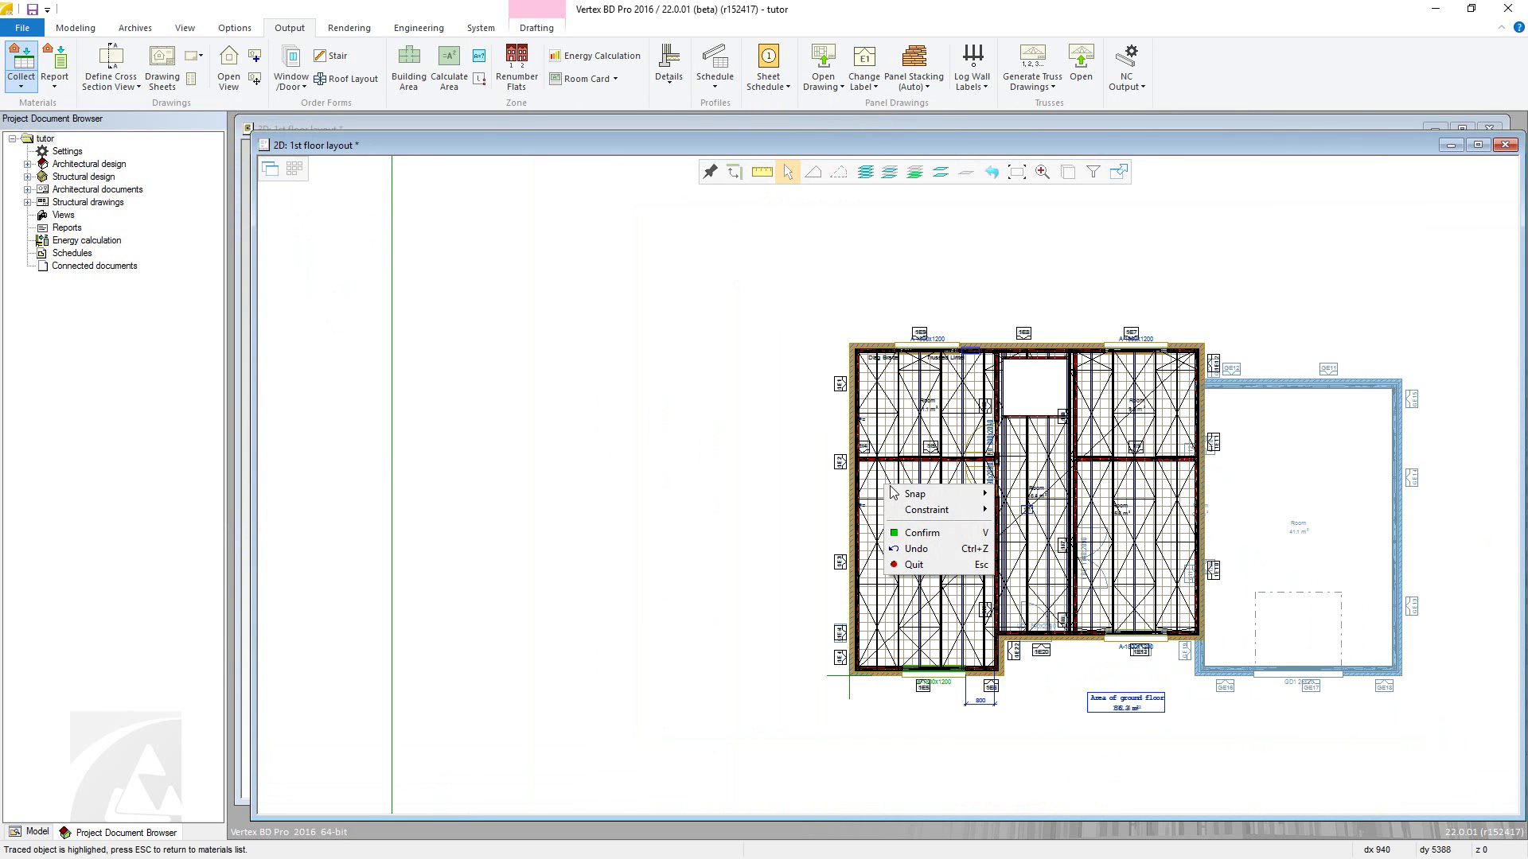
pyautogui.click(922, 532)
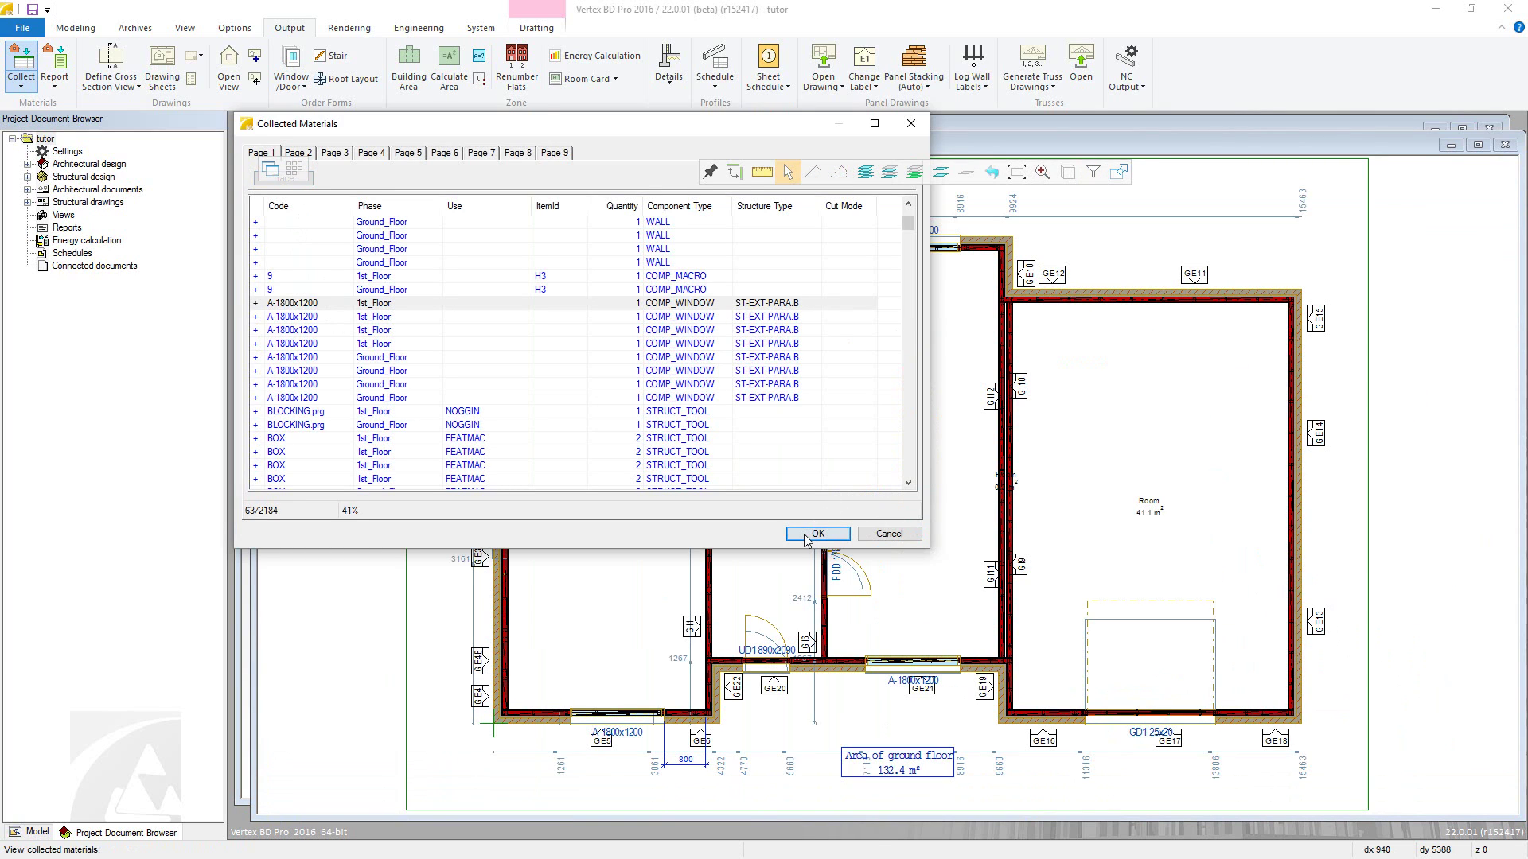
pyautogui.click(817, 534)
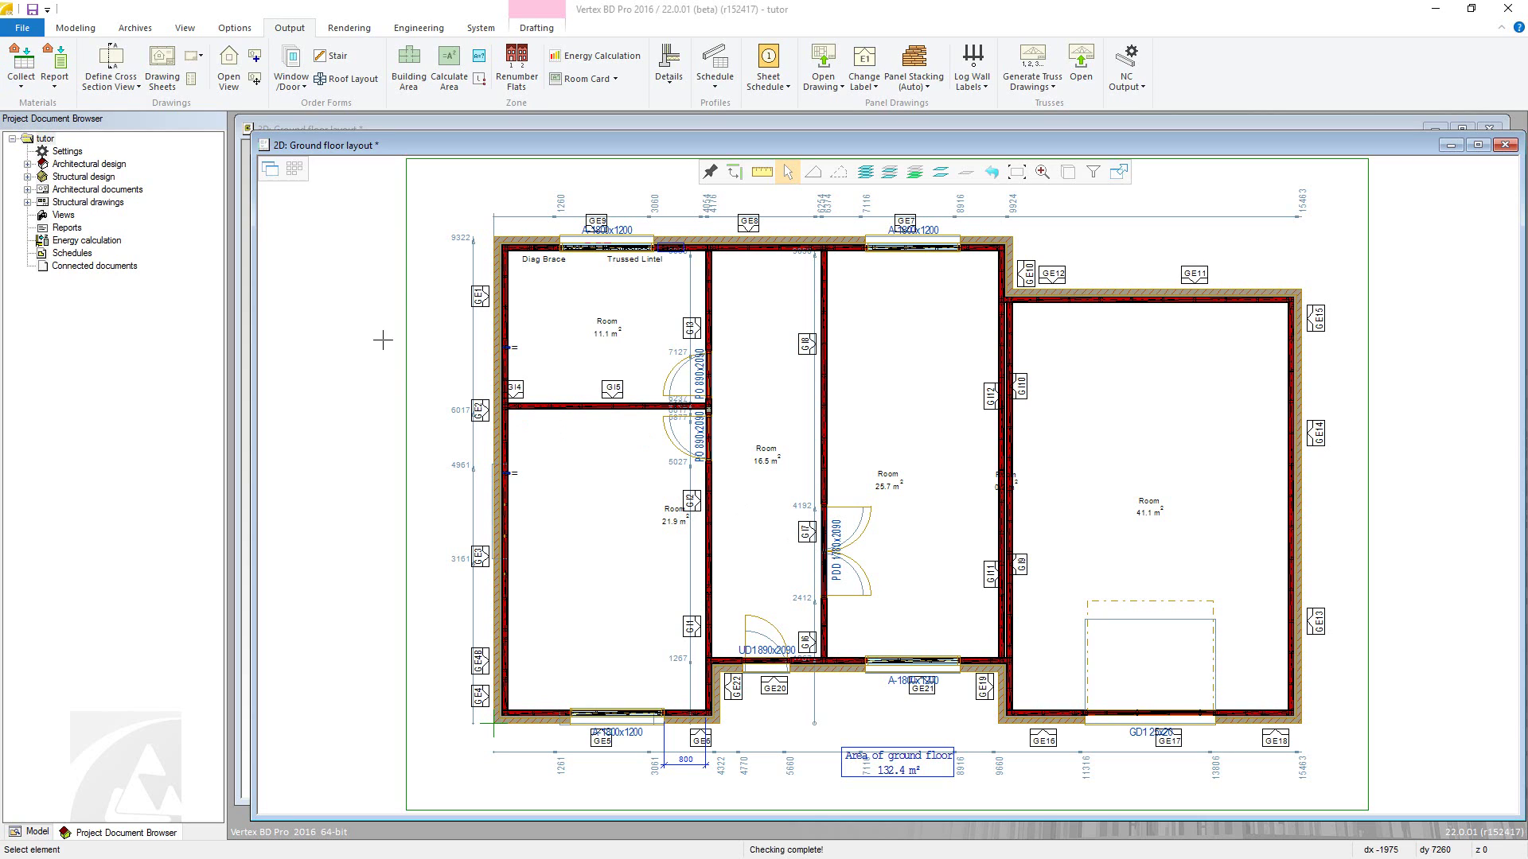
pyautogui.click(8, 88)
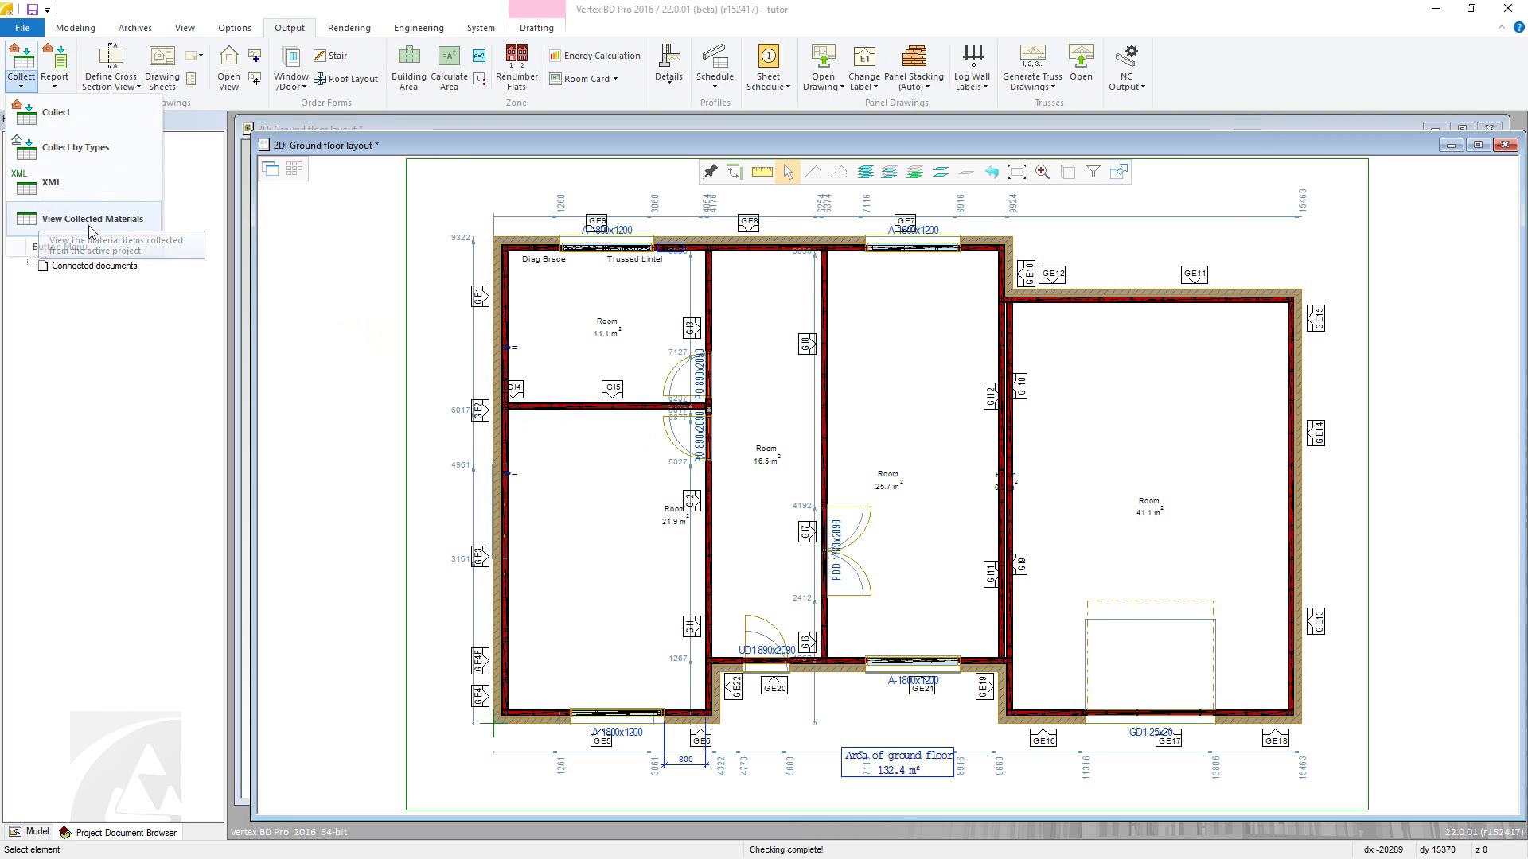
pyautogui.click(303, 281)
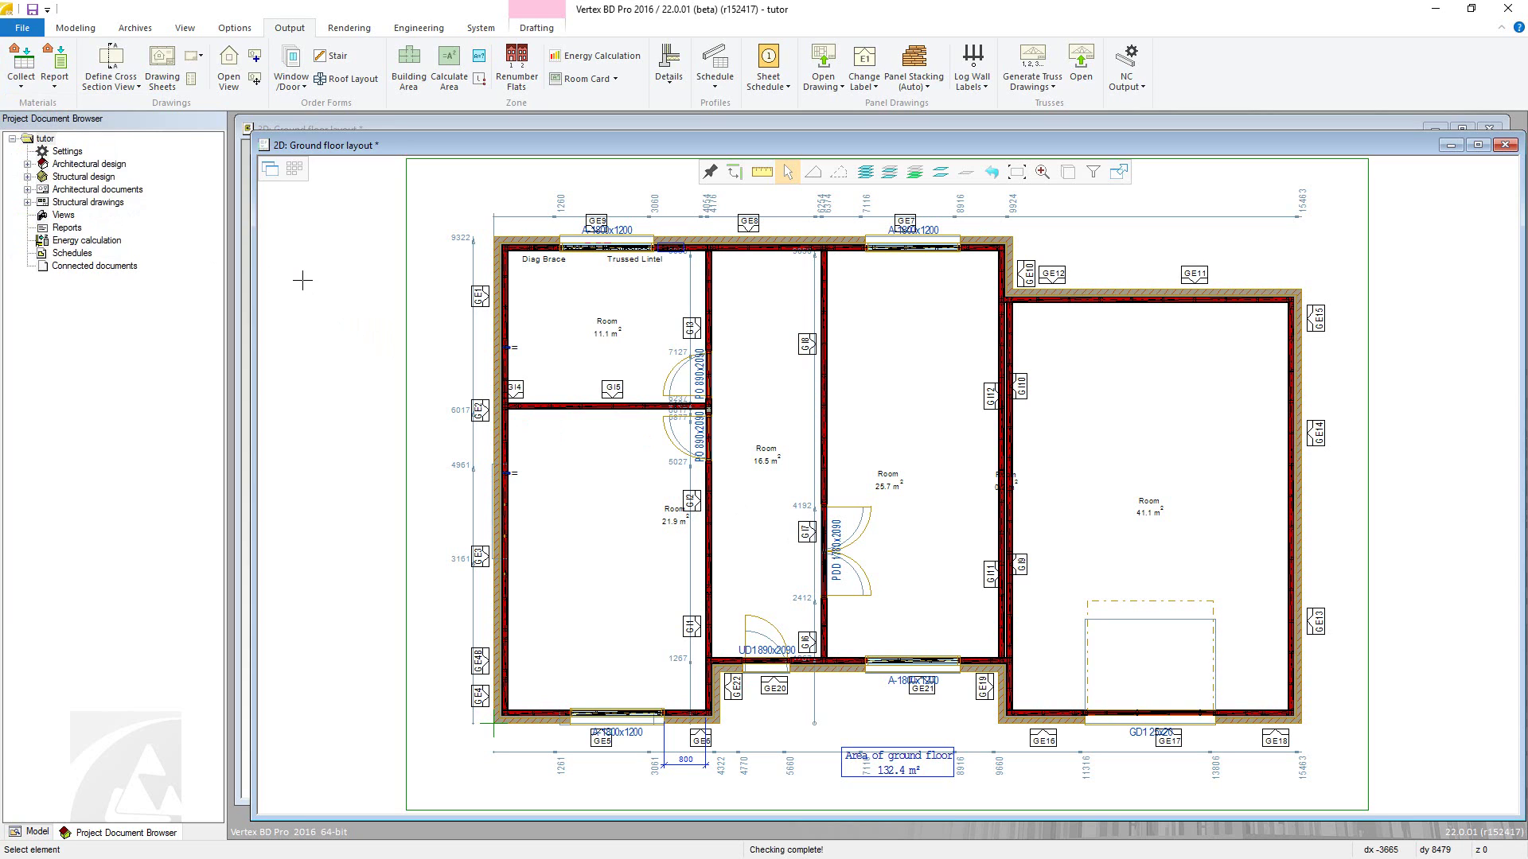
# Start a material report using the output format "Cutting List, Wall Frame by Code".
pyautogui.click(60, 75)
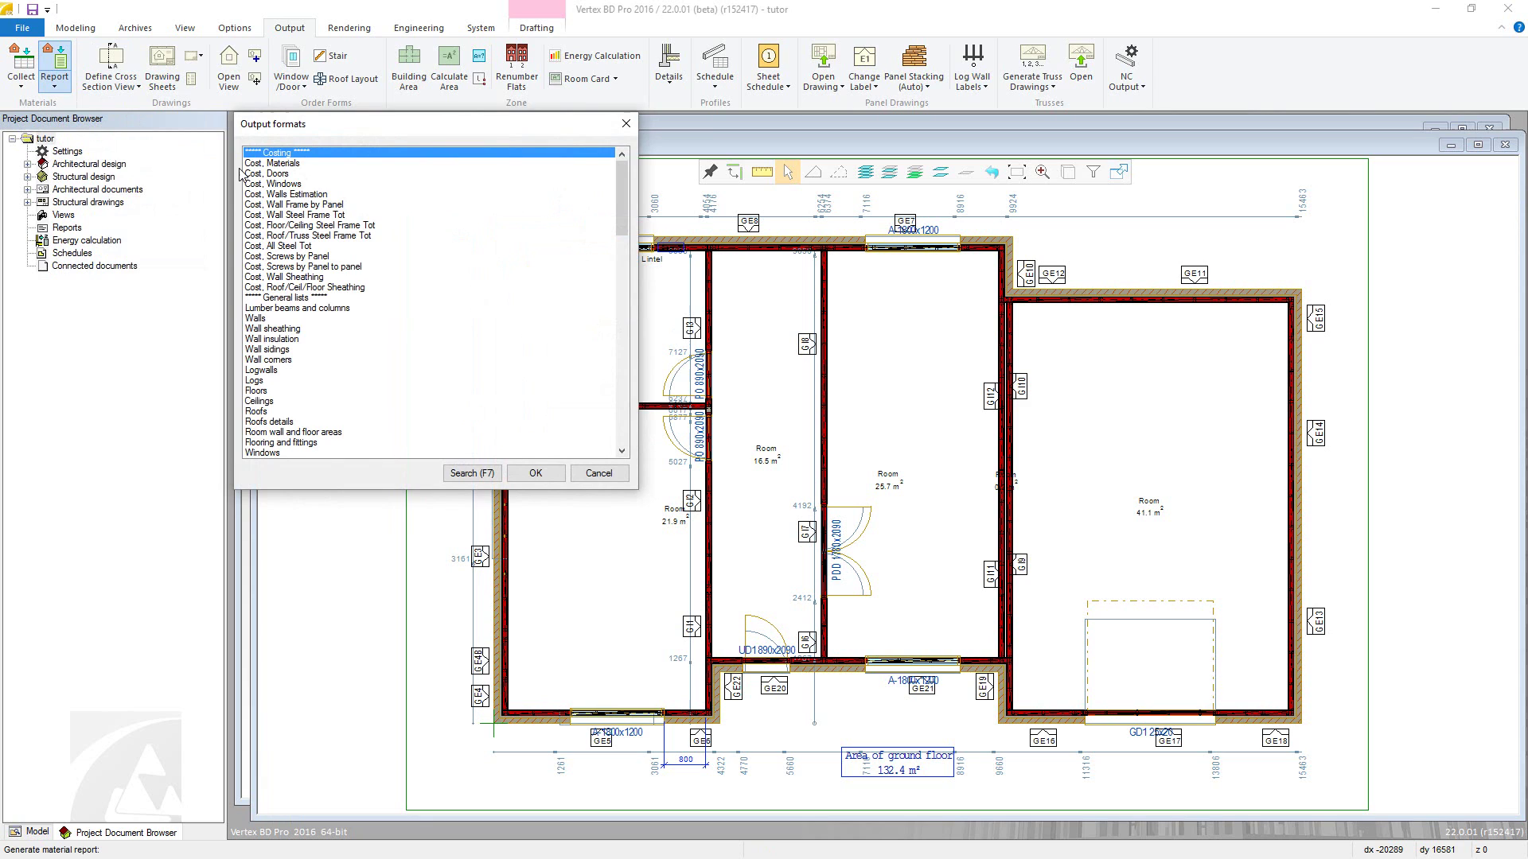
pyautogui.scroll(-6, 374, 259)
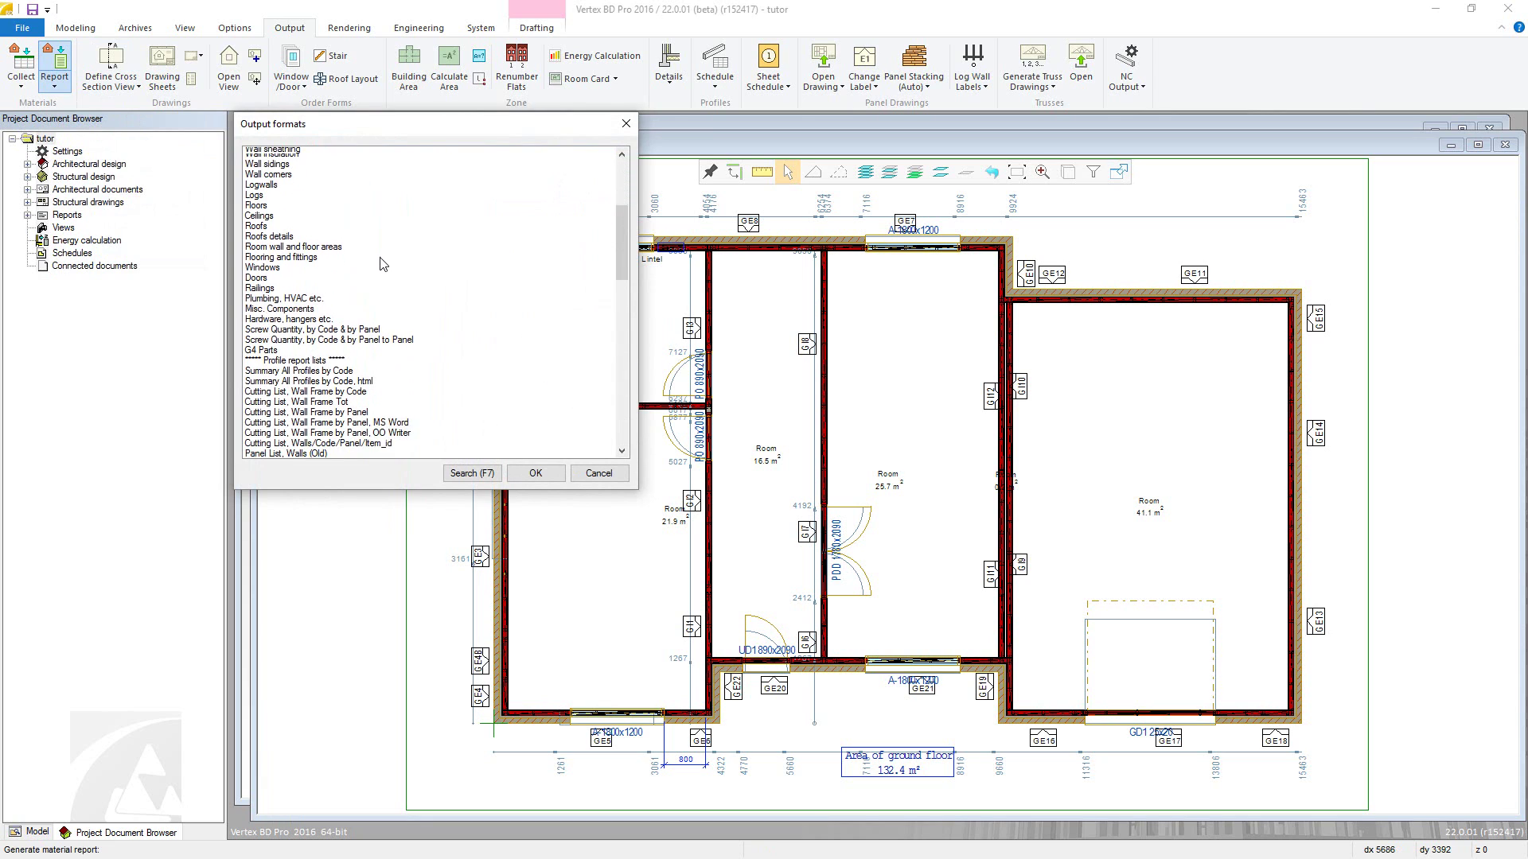
pyautogui.scroll(-6, 381, 263)
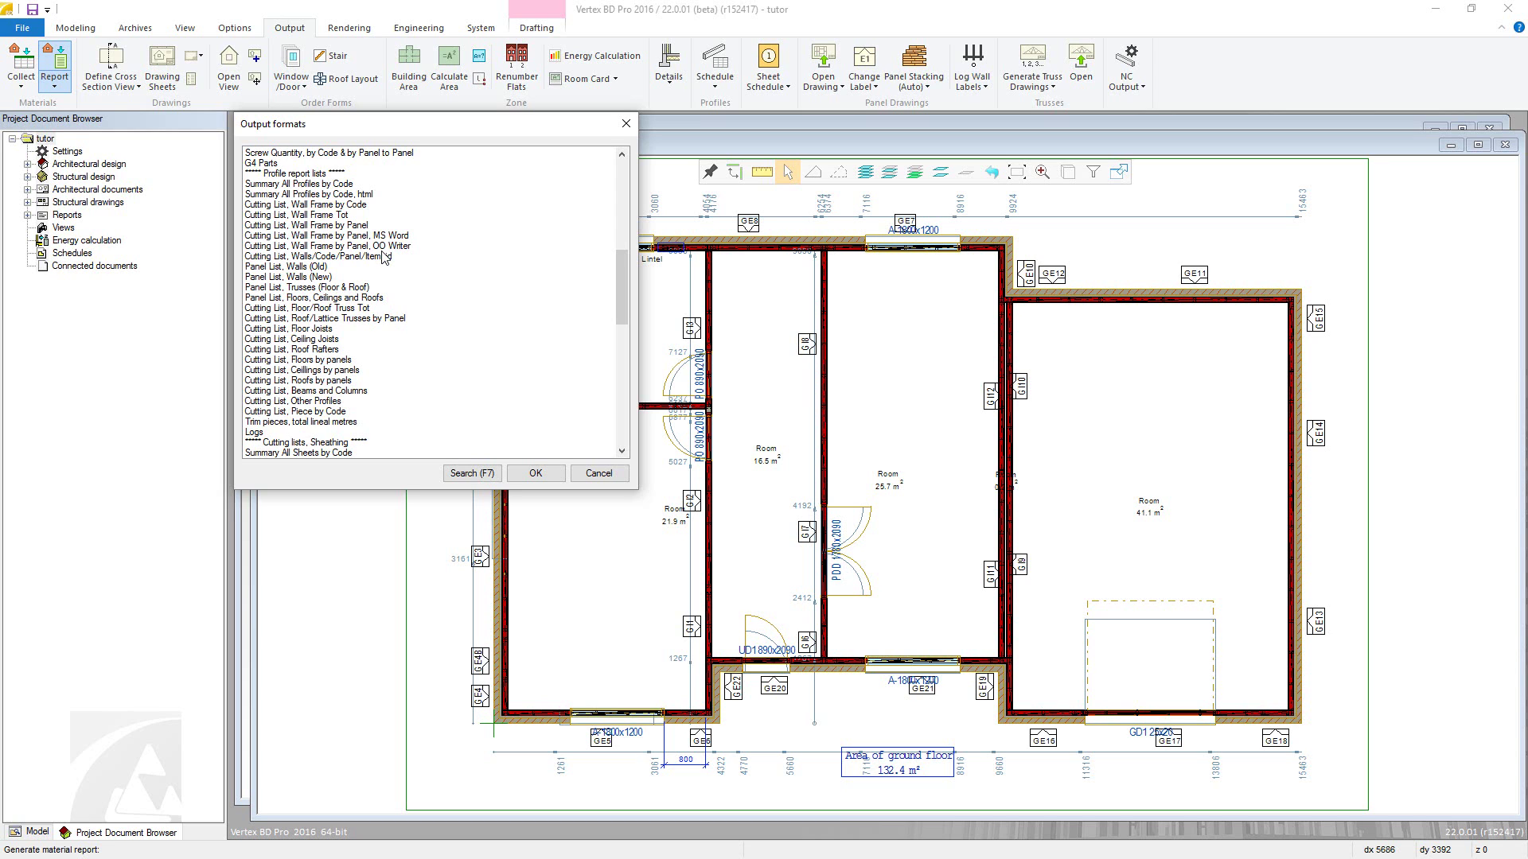
pyautogui.doubleClick(377, 212)
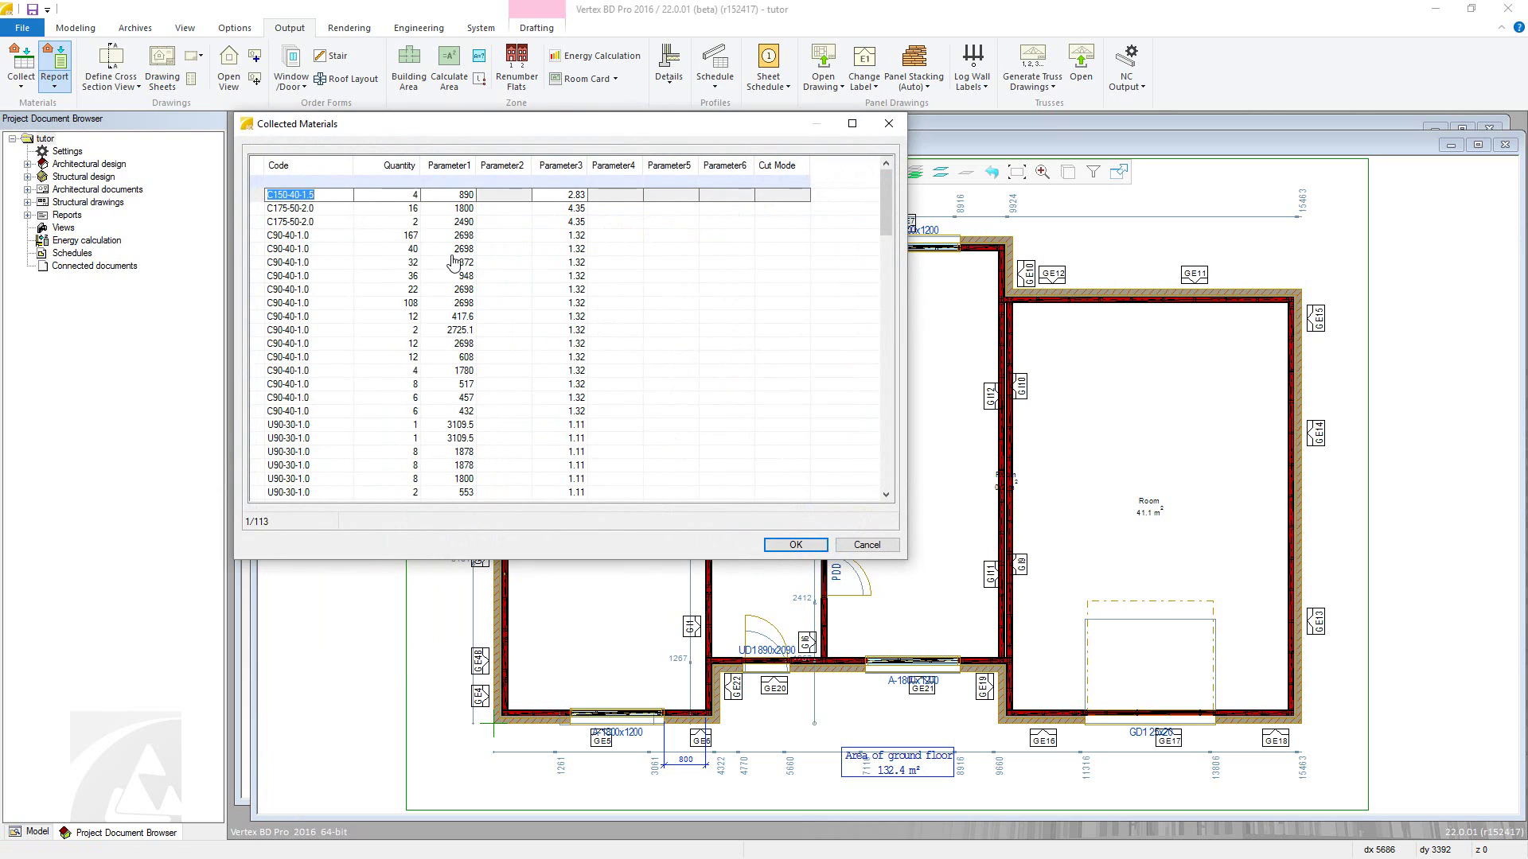
# Review the profile codes and quantities gathered for the wall frame report and accept them to output the cutting list.
pyautogui.scroll(-5, 616, 383)
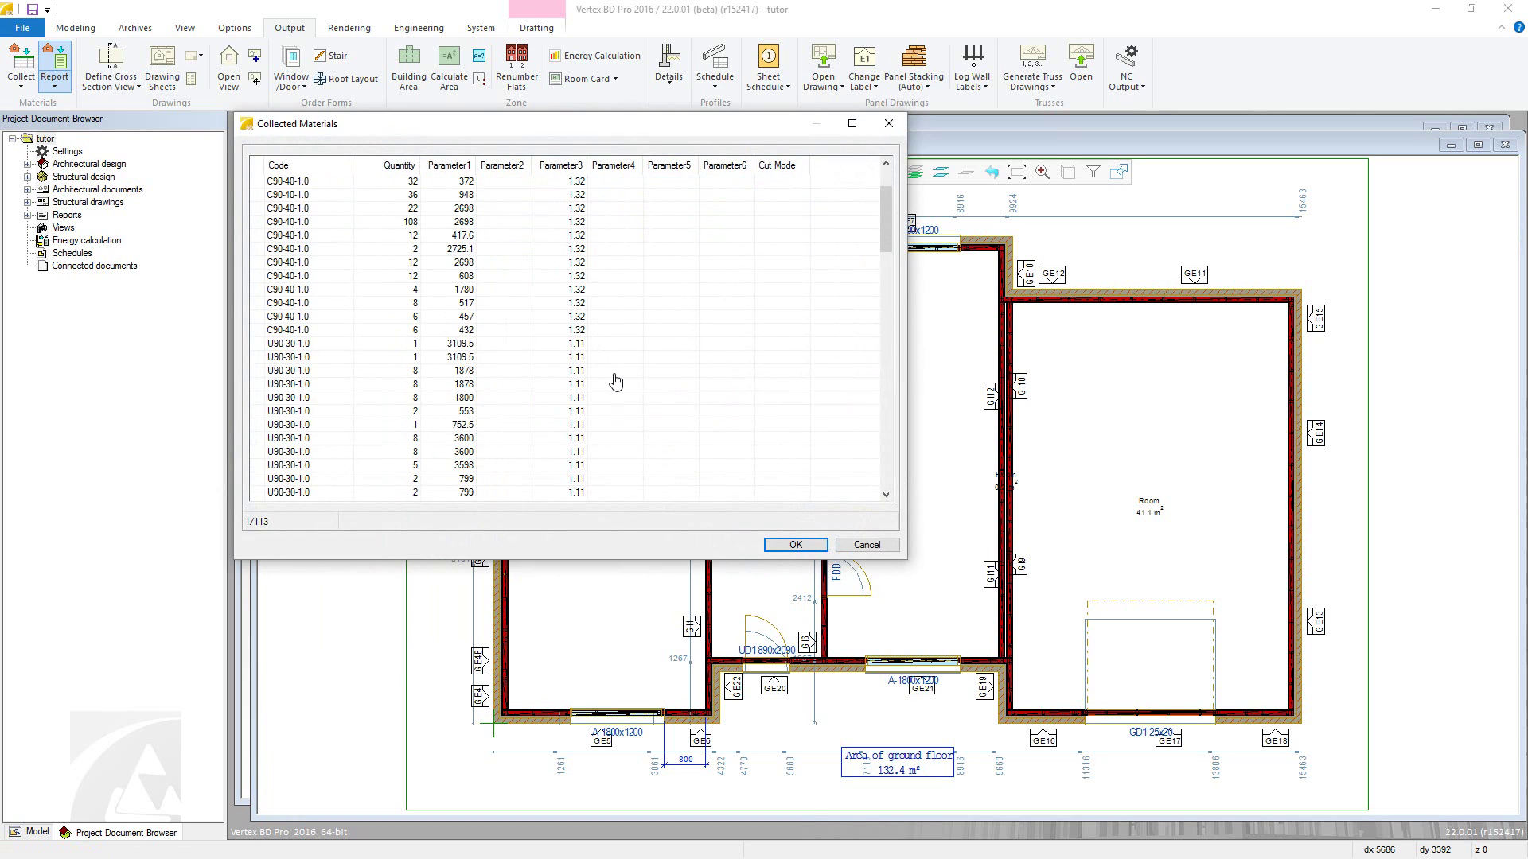
pyautogui.scroll(-9, 616, 383)
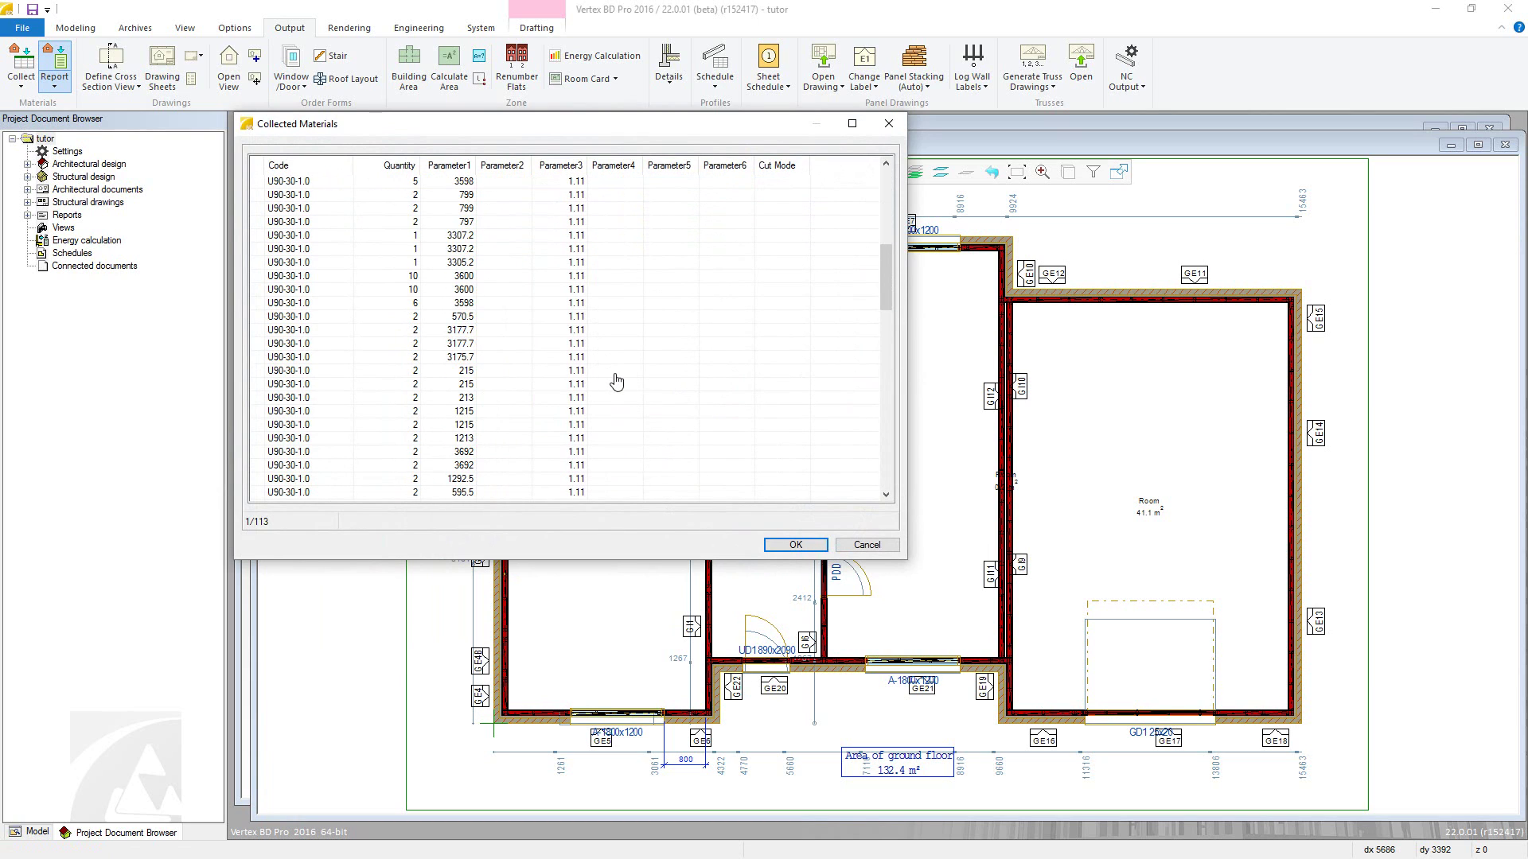
pyautogui.scroll(-4, 616, 383)
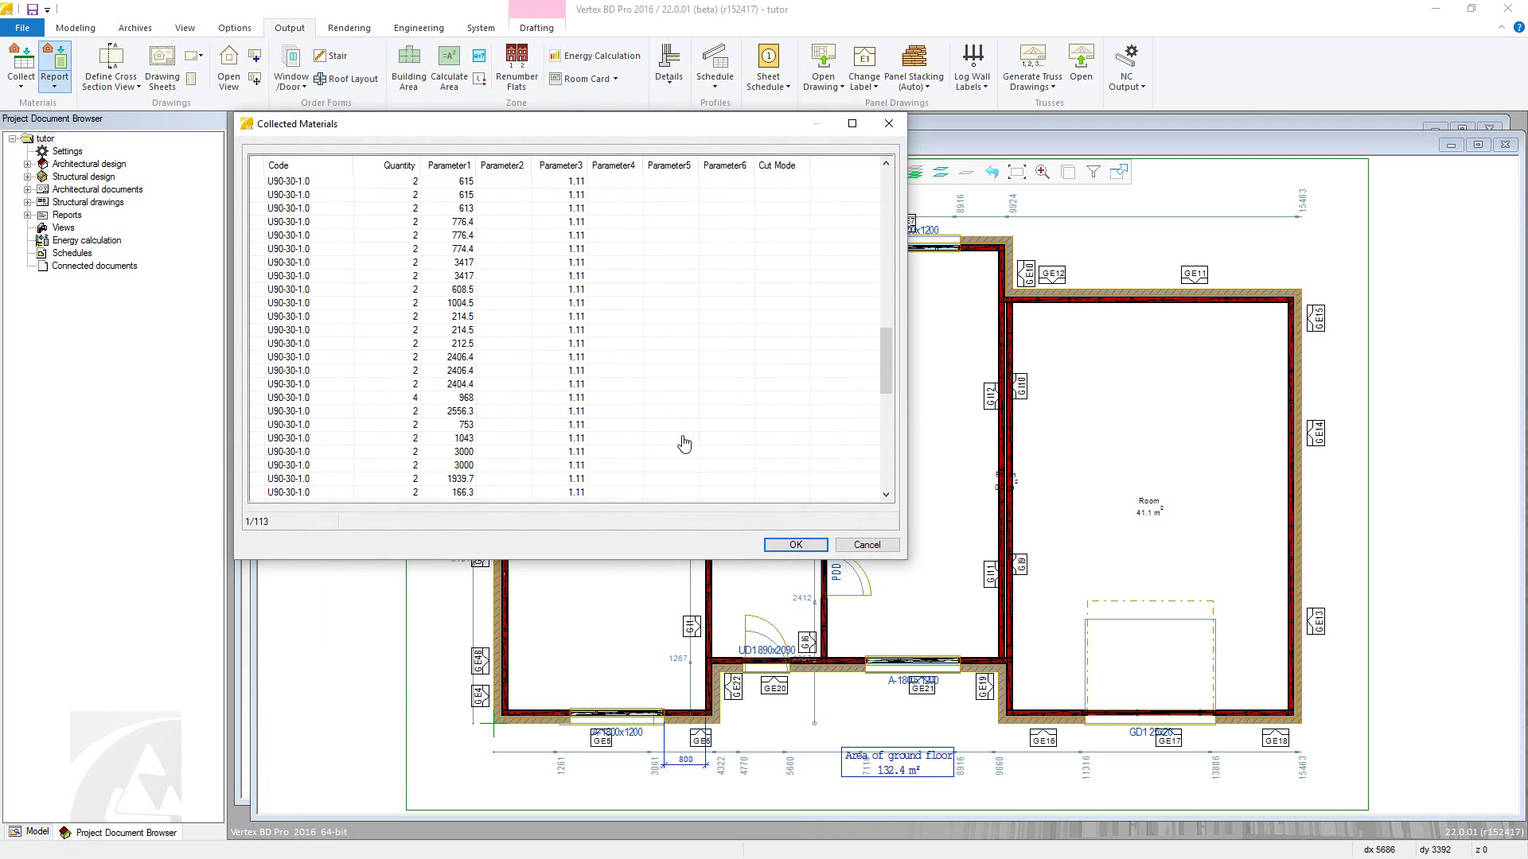
pyautogui.click(781, 547)
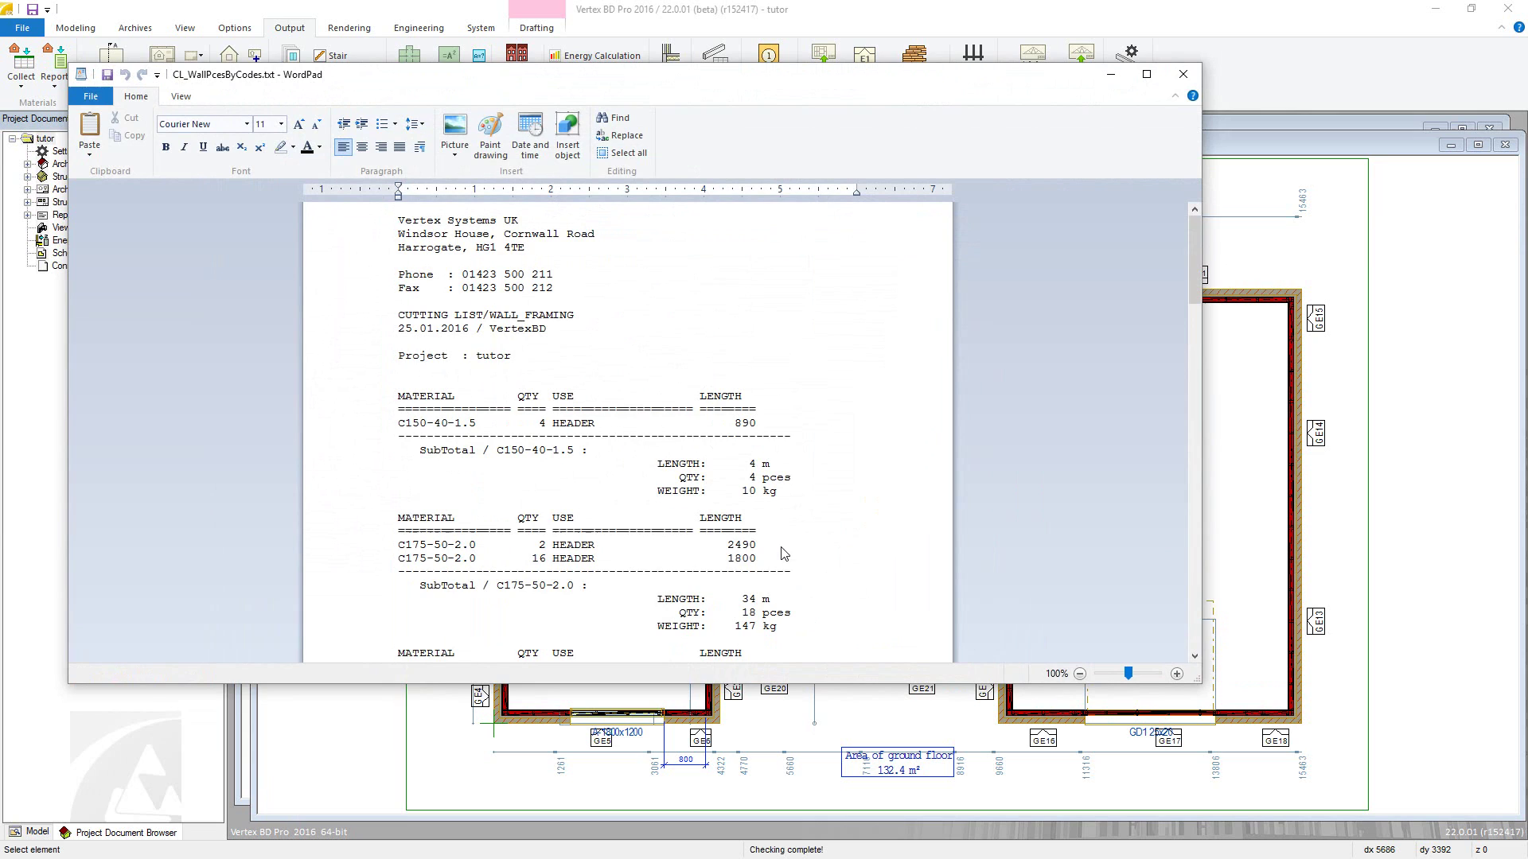
# Read through the wall framing cutting list's materials and subtotals in WordPad, and close the document.
pyautogui.scroll(-10, 784, 553)
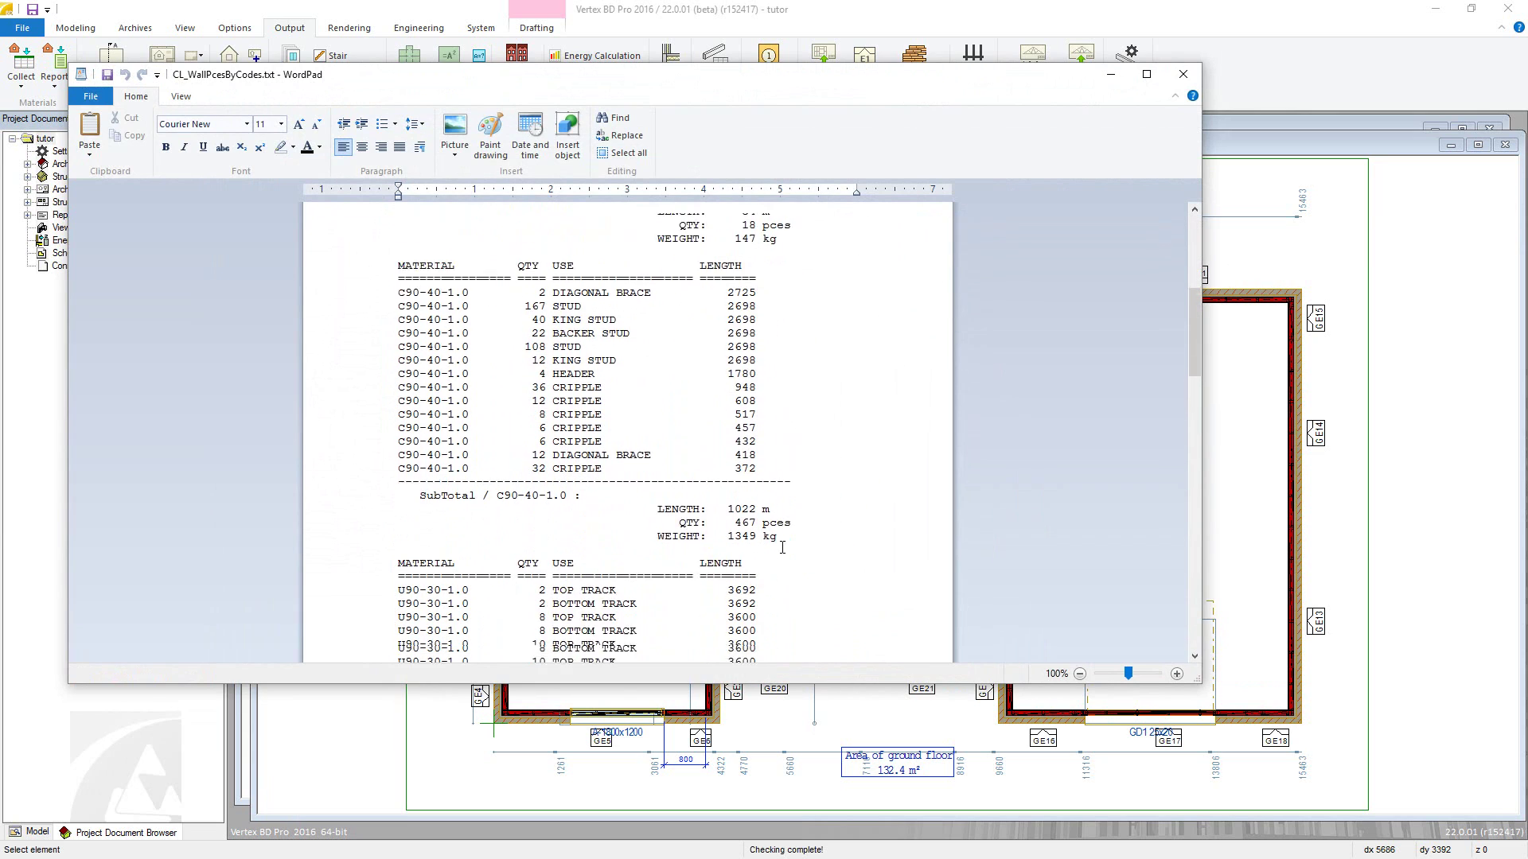
pyautogui.scroll(-2, 782, 547)
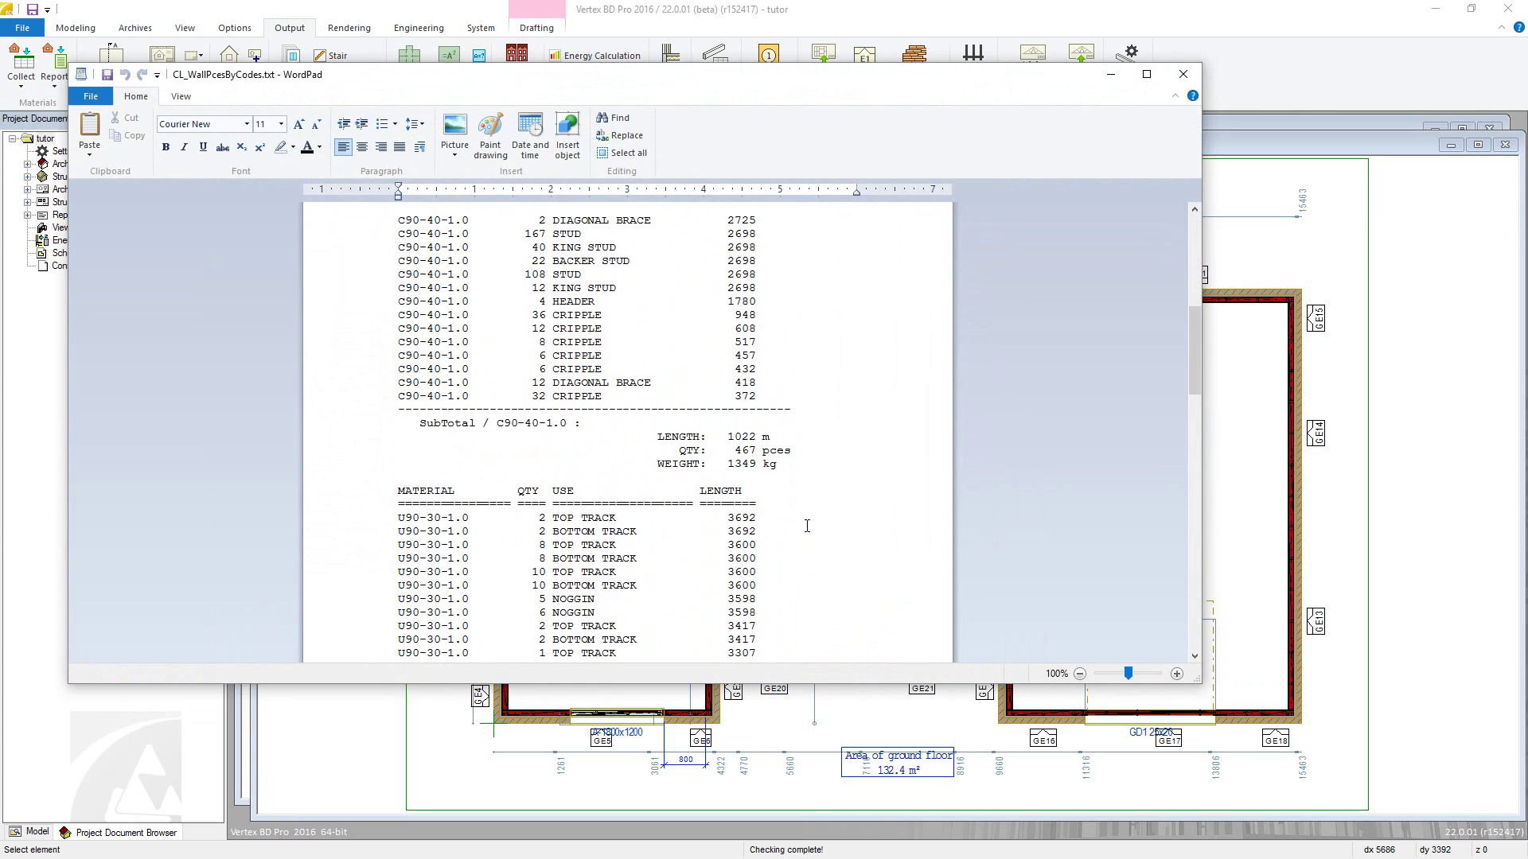
pyautogui.click(1186, 75)
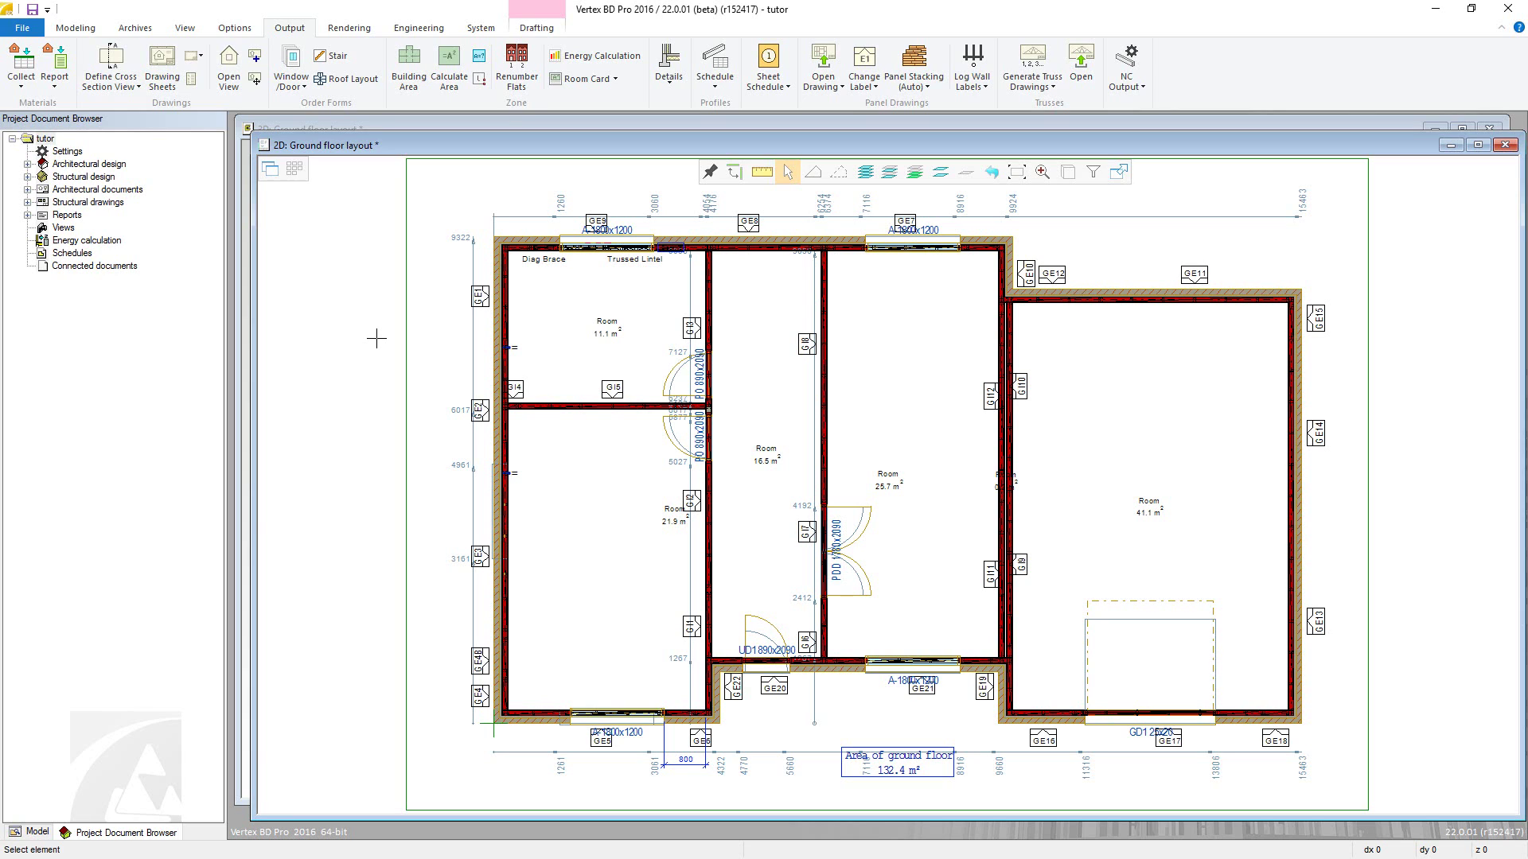
# View the price columns of the BOM material register, select the first item's Price1 field, and close the register.
pyautogui.click(494, 32)
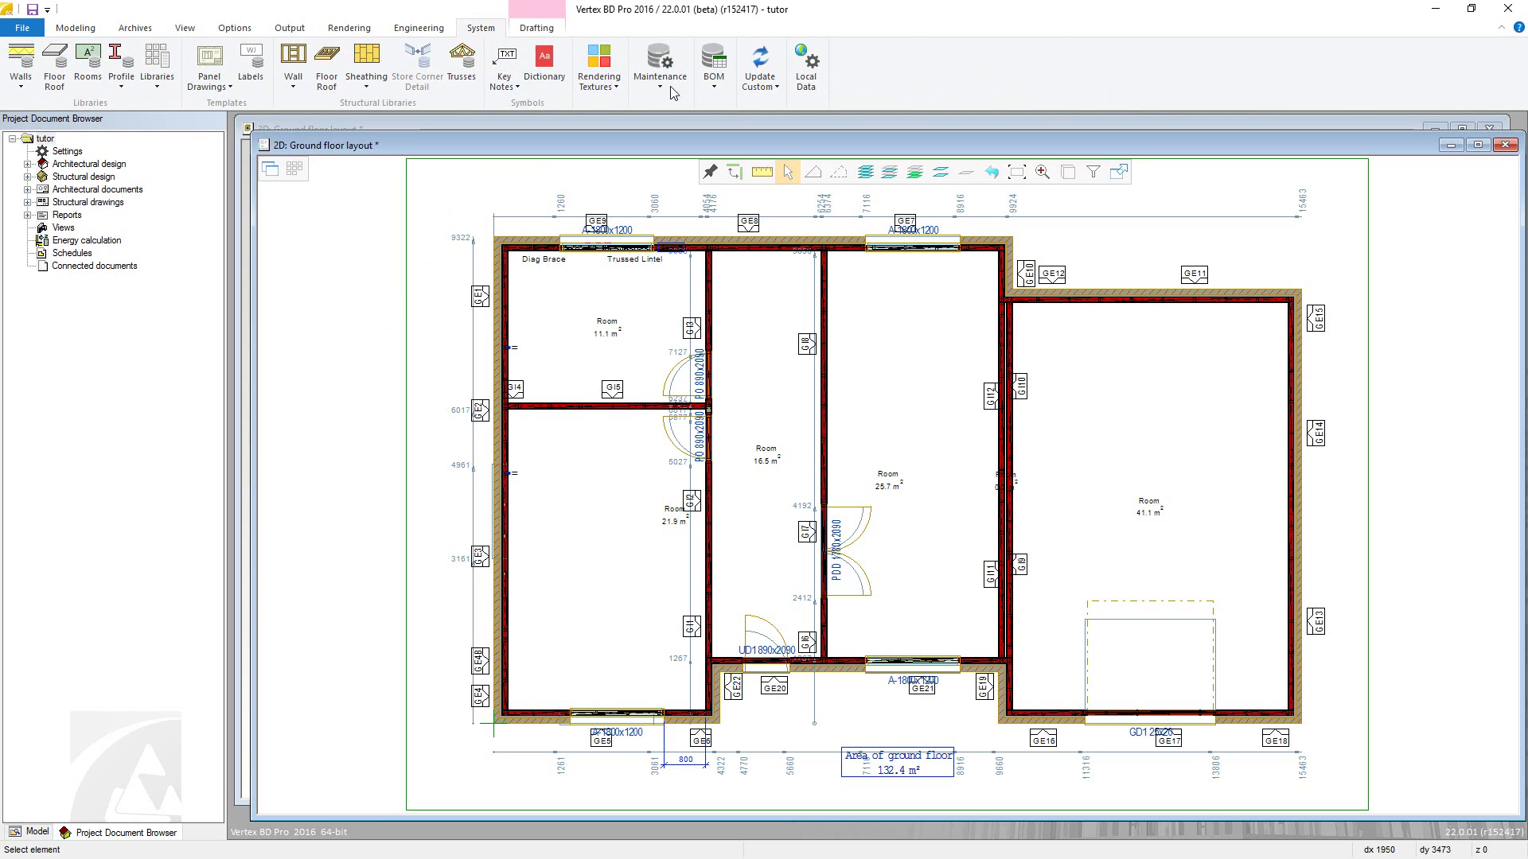
pyautogui.click(705, 93)
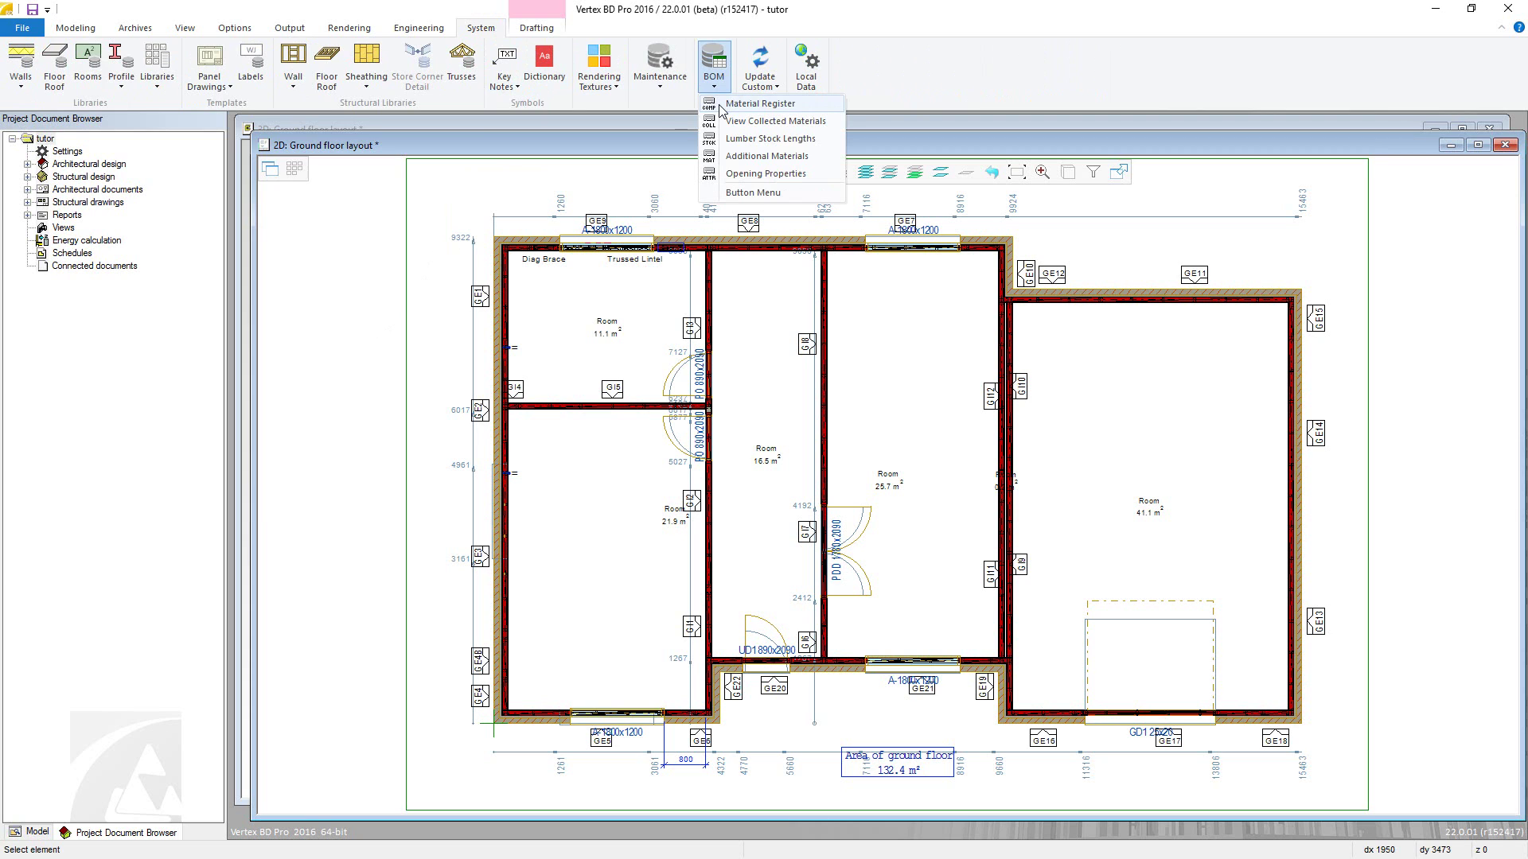
pyautogui.click(719, 104)
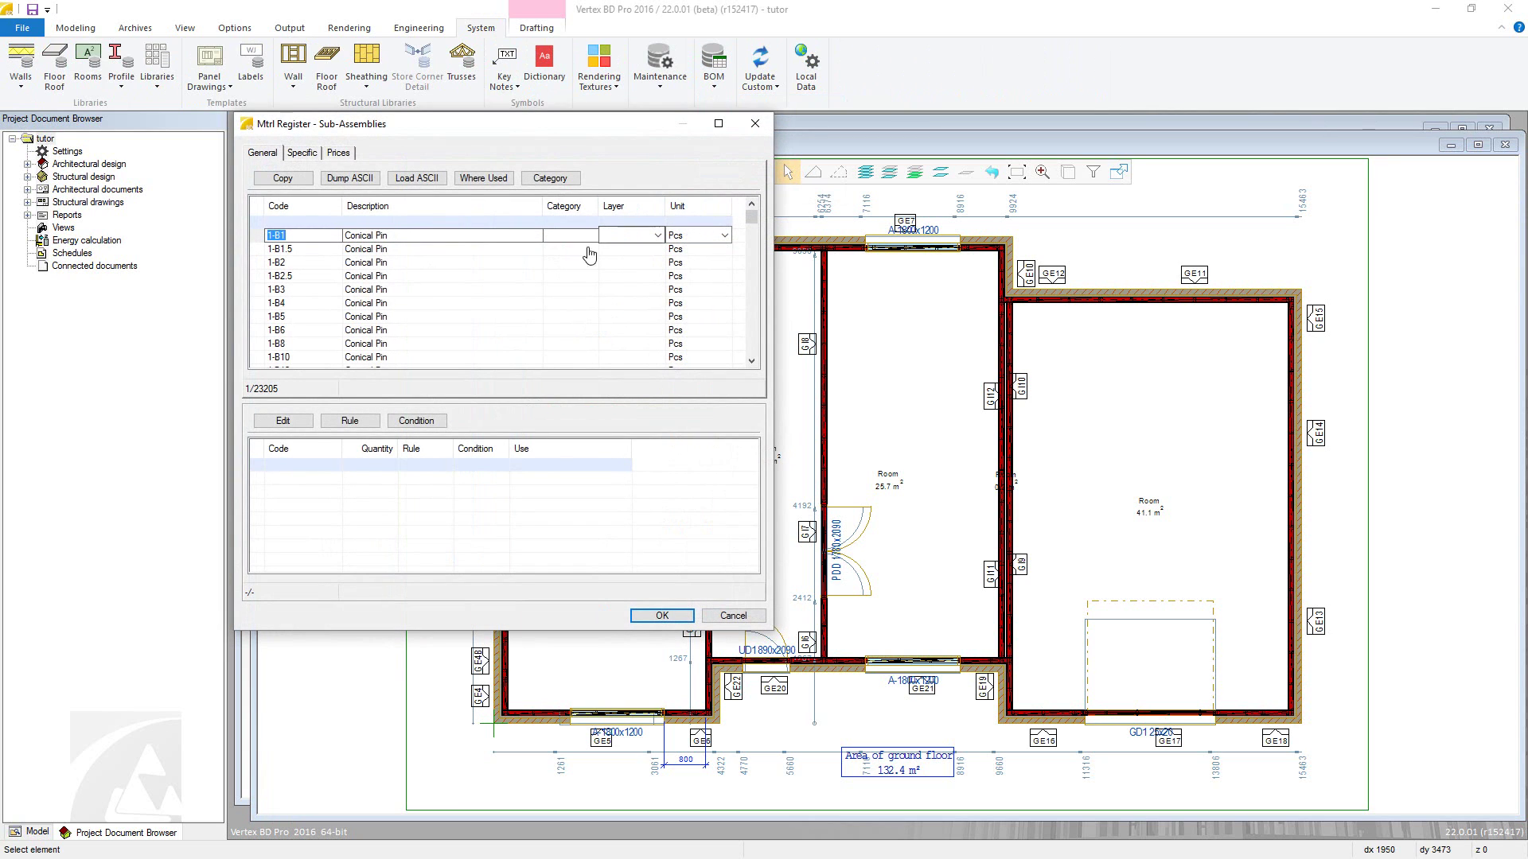
pyautogui.click(340, 155)
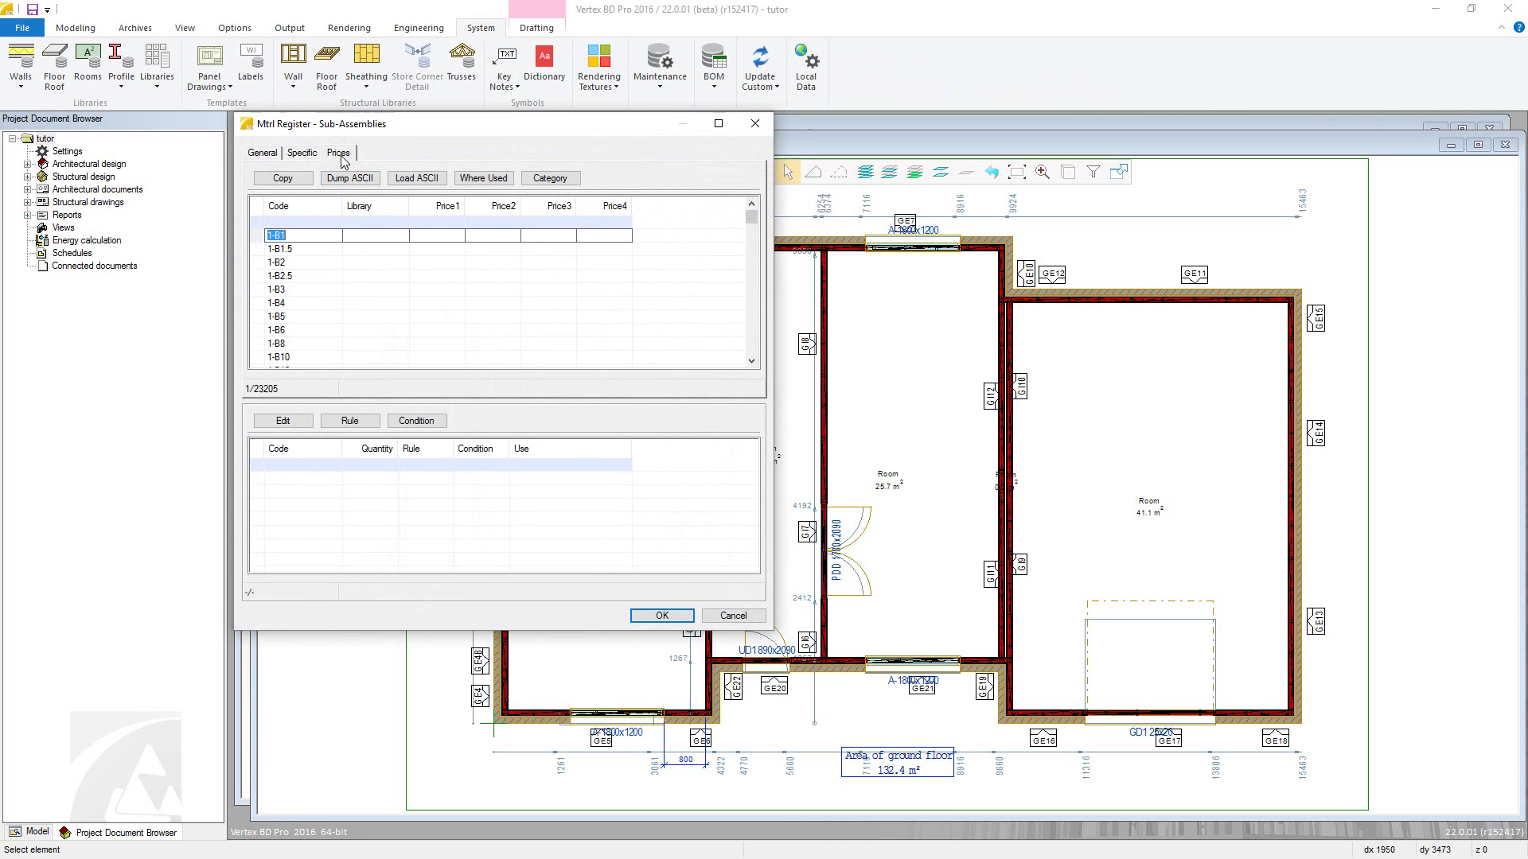
pyautogui.click(430, 236)
pyautogui.click(648, 616)
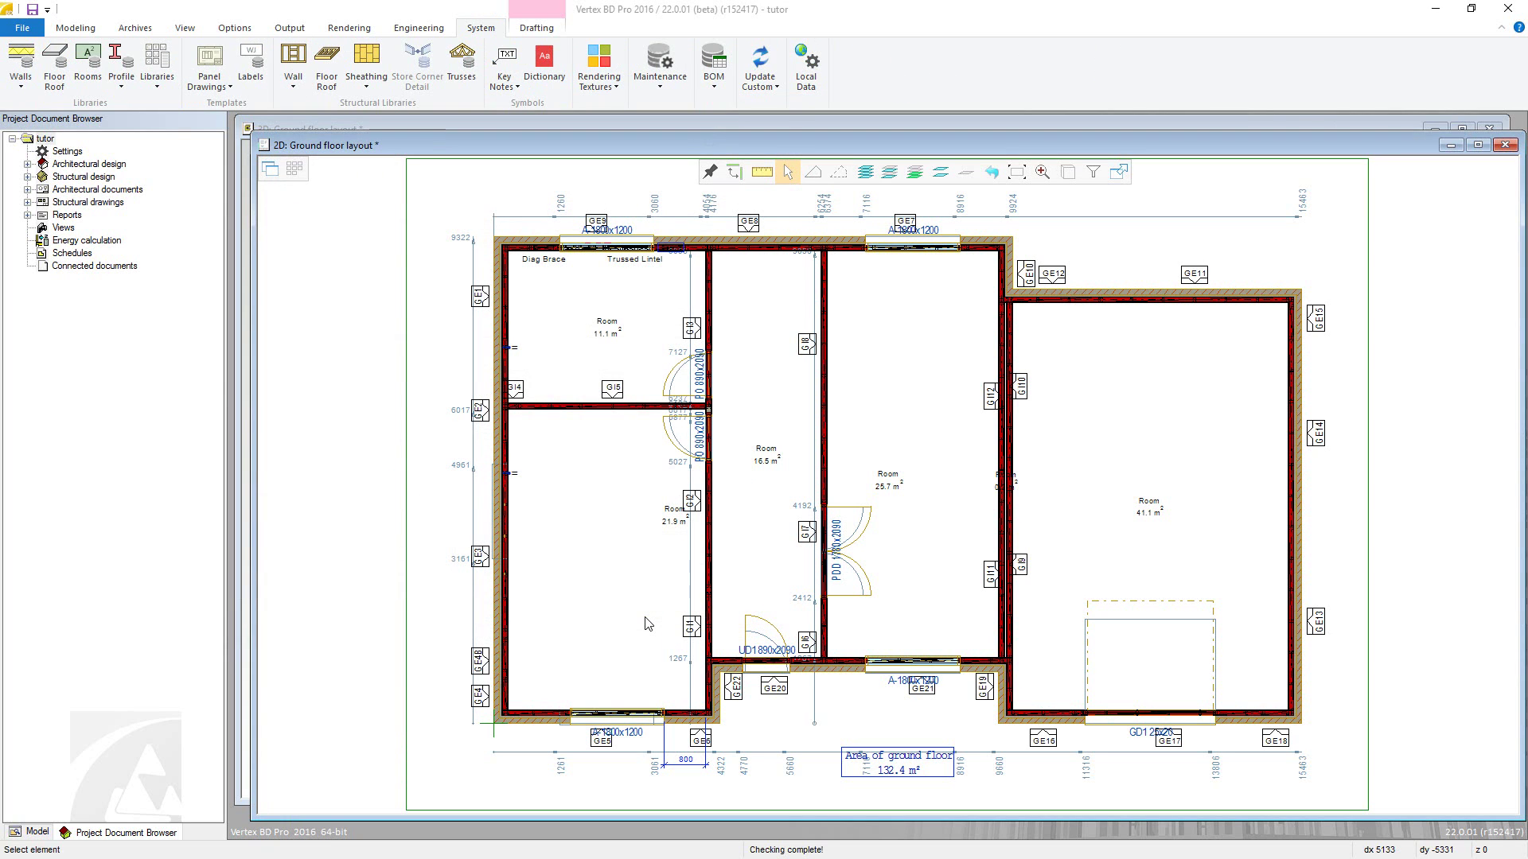